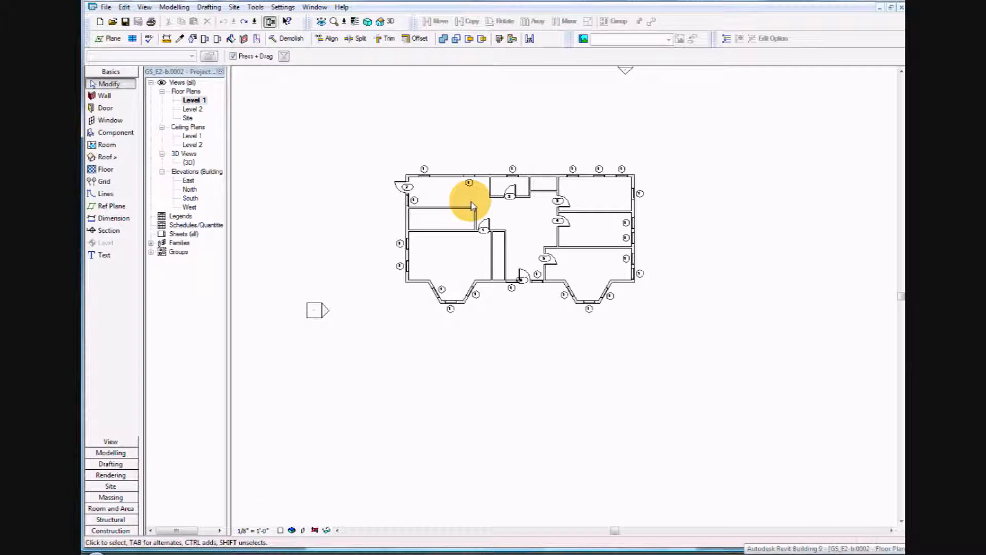
Step: Hide the door category in the Level 1 plan using the door near the building's upper-left corner, and undo the change
{"action": "left_click", "coordinate": [402, 187]}
{"action": "left_click", "coordinate": [144, 7]}
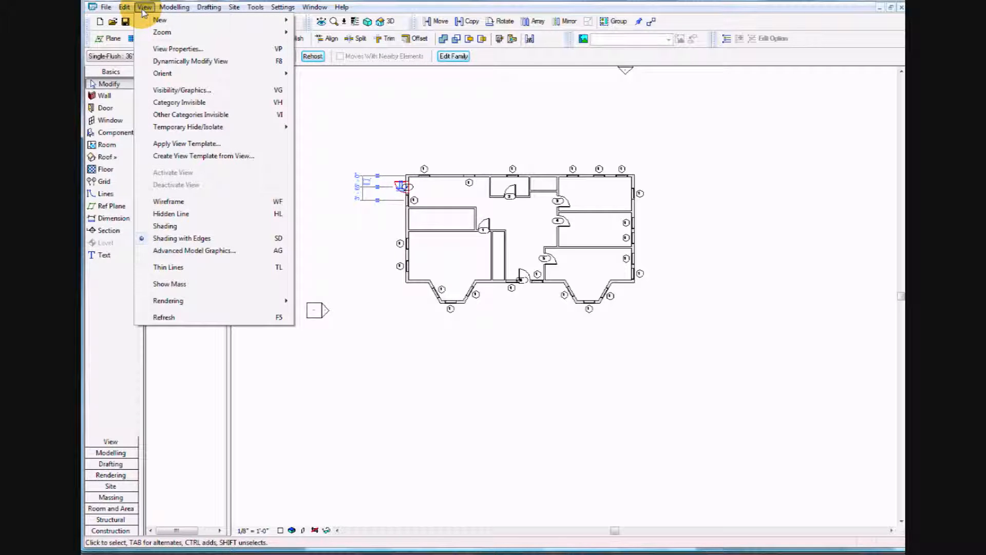
{"action": "left_click", "coordinate": [189, 102]}
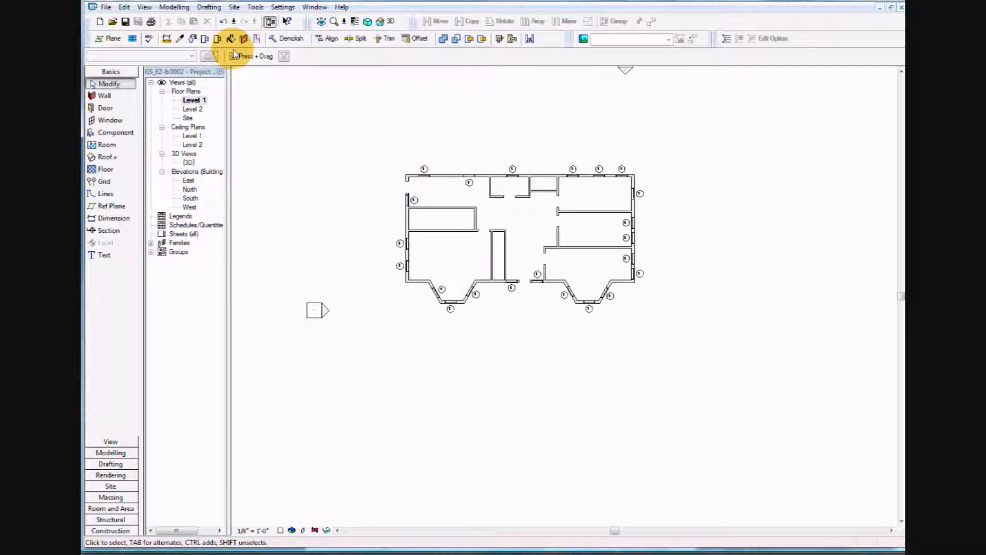
{"action": "left_click", "coordinate": [224, 23]}
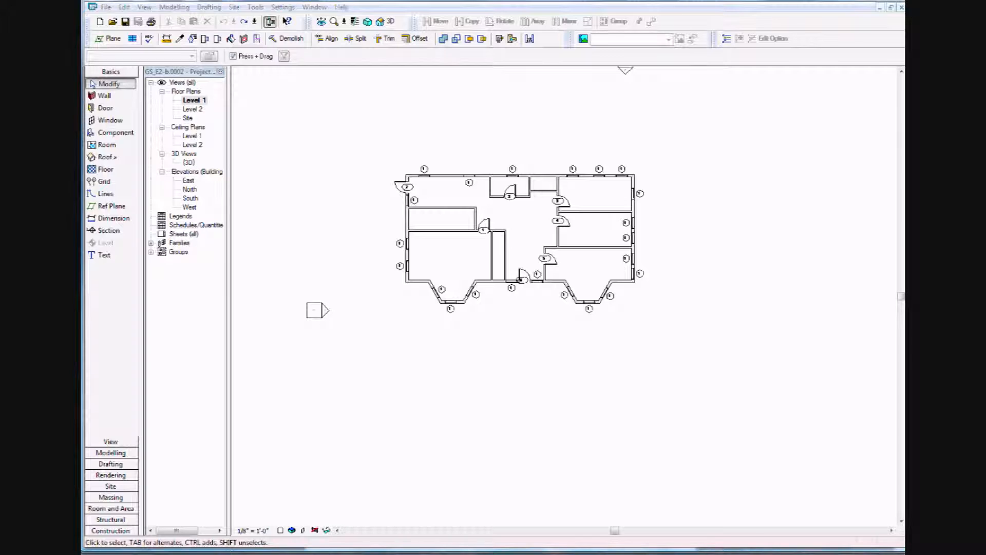
{"action": "key", "text": "alt+Tab"}
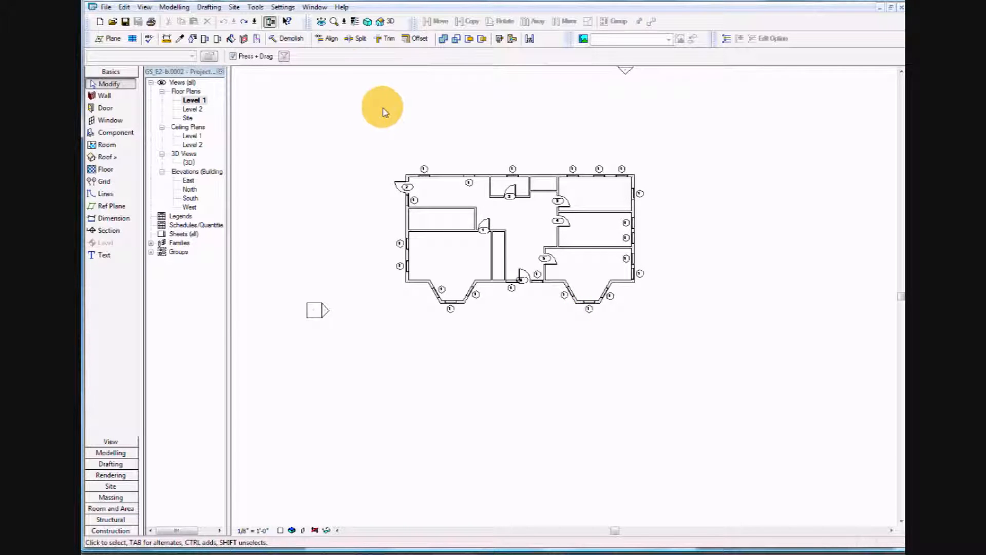
{"action": "left_click", "coordinate": [282, 7]}
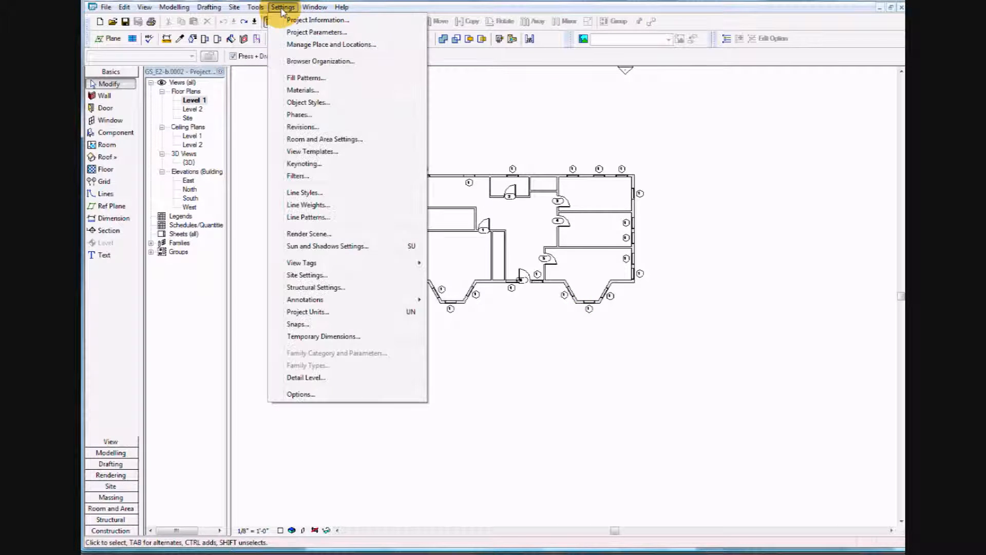
{"action": "left_click", "coordinate": [447, 91]}
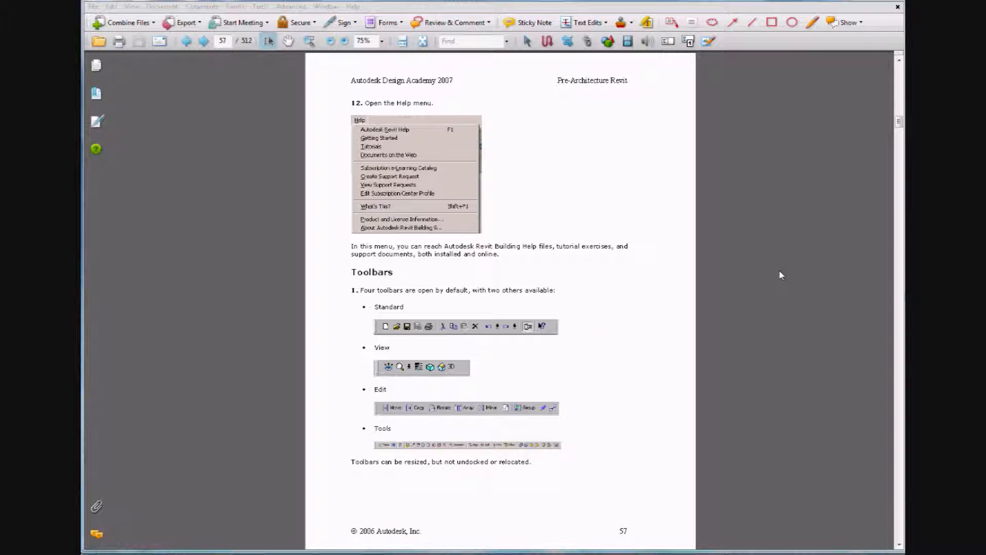
{"action": "left_click", "coordinate": [602, 312]}
{"action": "left_click", "coordinate": [720, 554]}
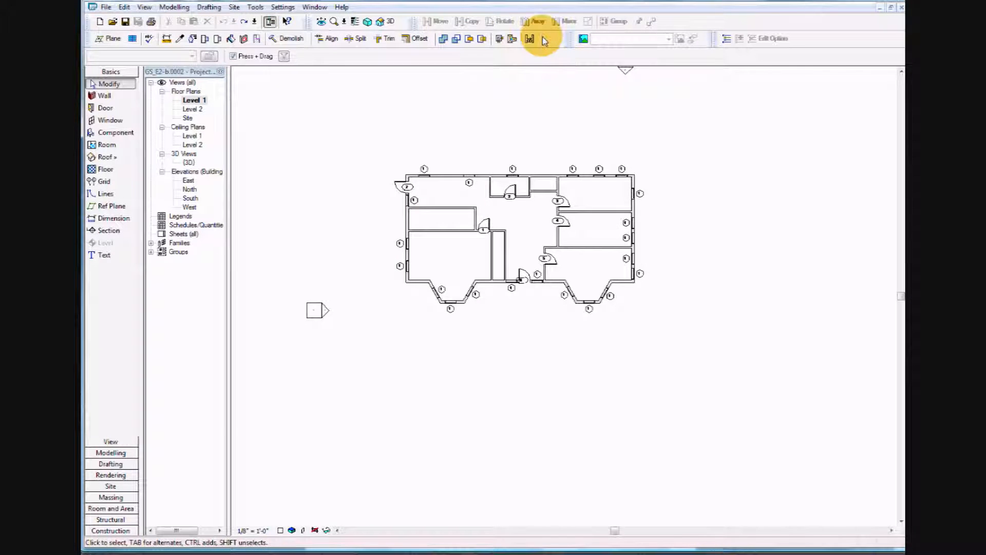
Step: Turn the toolbar text labels off and back on
{"action": "right_click", "coordinate": [522, 31]}
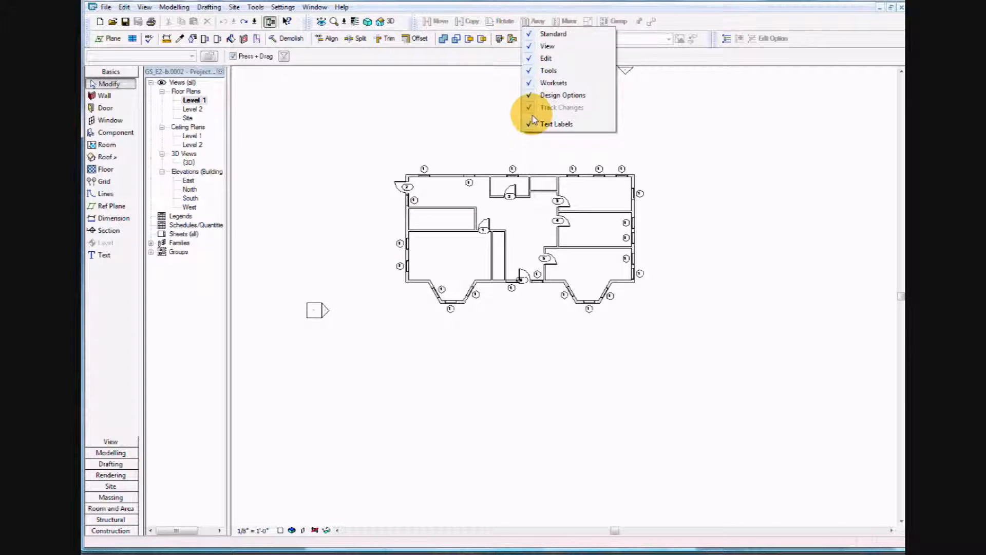
{"action": "left_click", "coordinate": [533, 124]}
{"action": "right_click", "coordinate": [509, 26]}
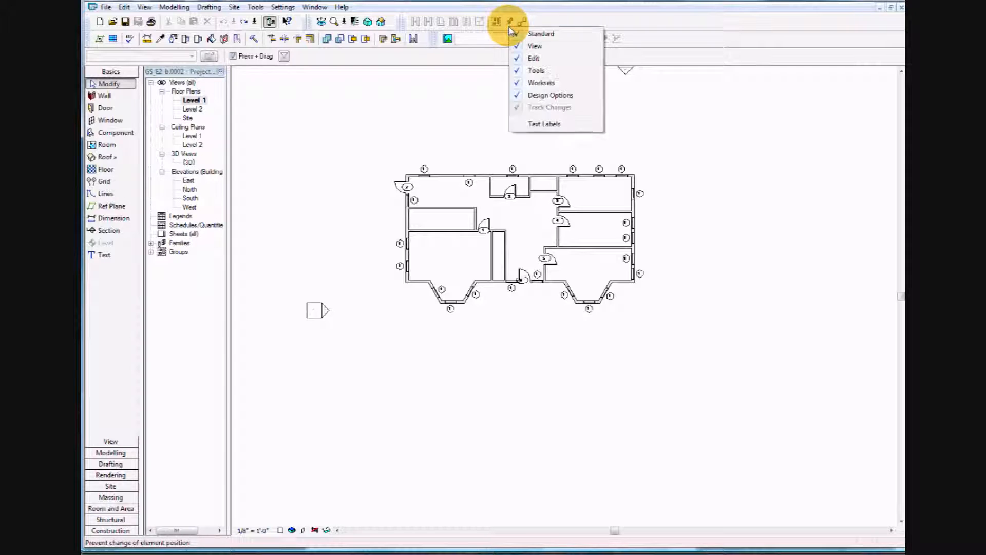
{"action": "left_click", "coordinate": [523, 124]}
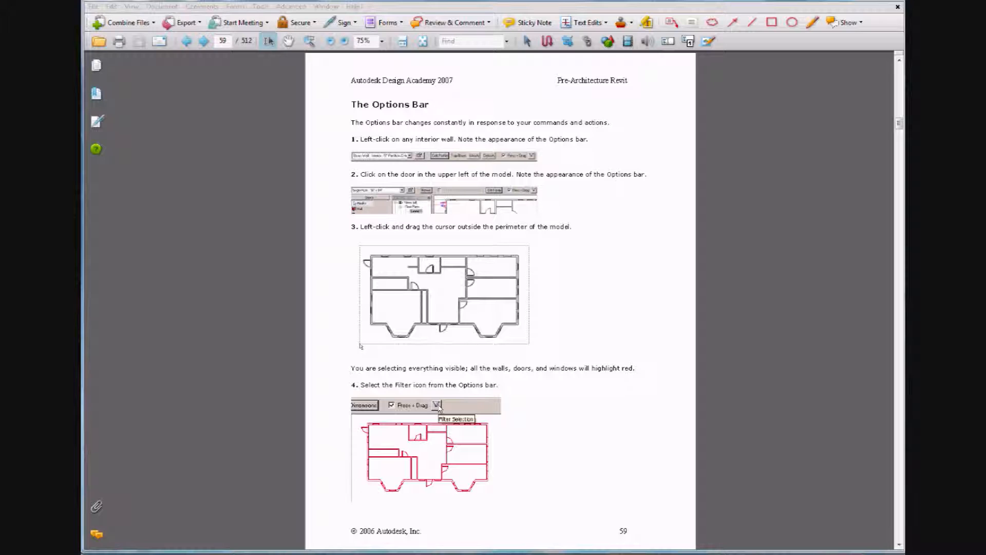
Step: Inspect the wall types available for the selected interior wall and the options offered for the upper-left exterior door
{"action": "key", "text": "alt+Tab"}
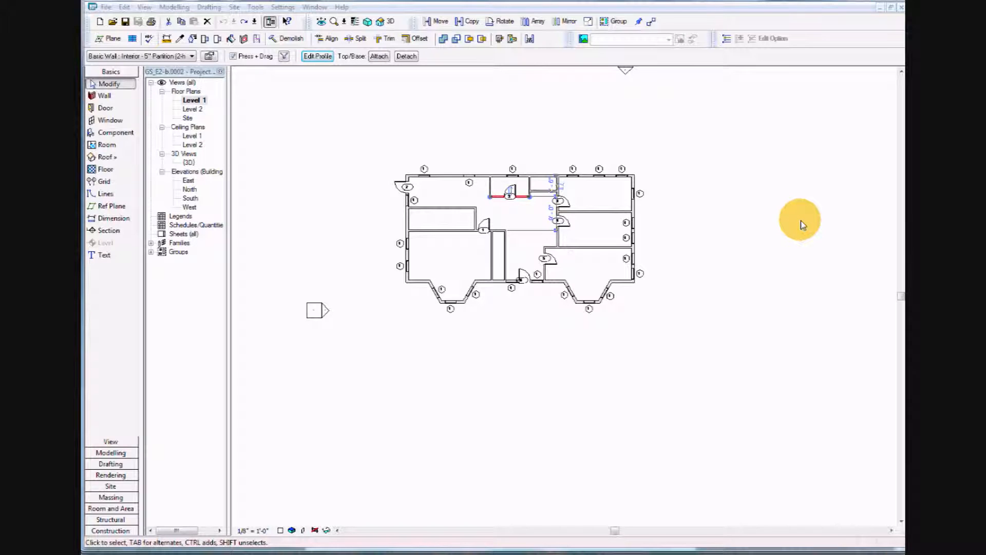
{"action": "left_click", "coordinate": [171, 56]}
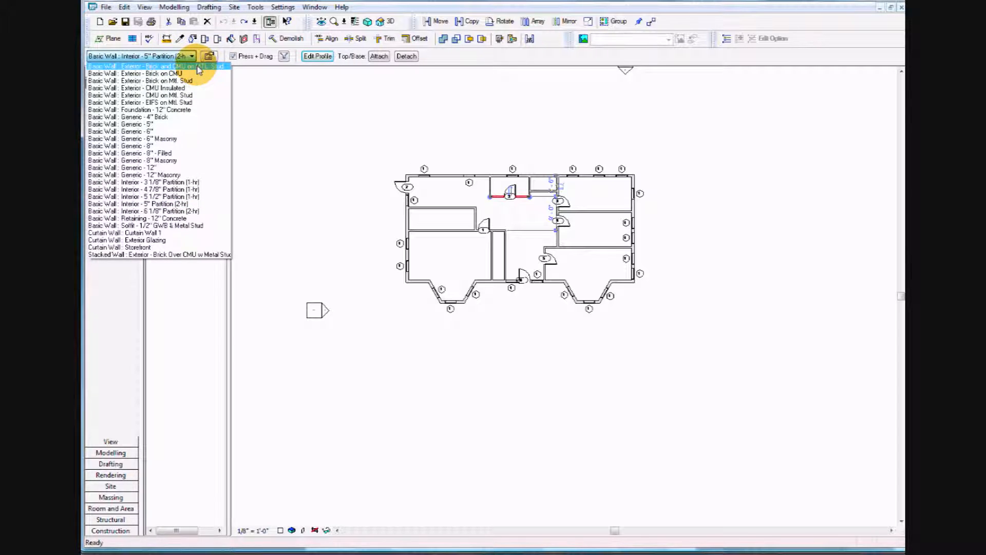
{"action": "left_click", "coordinate": [267, 99]}
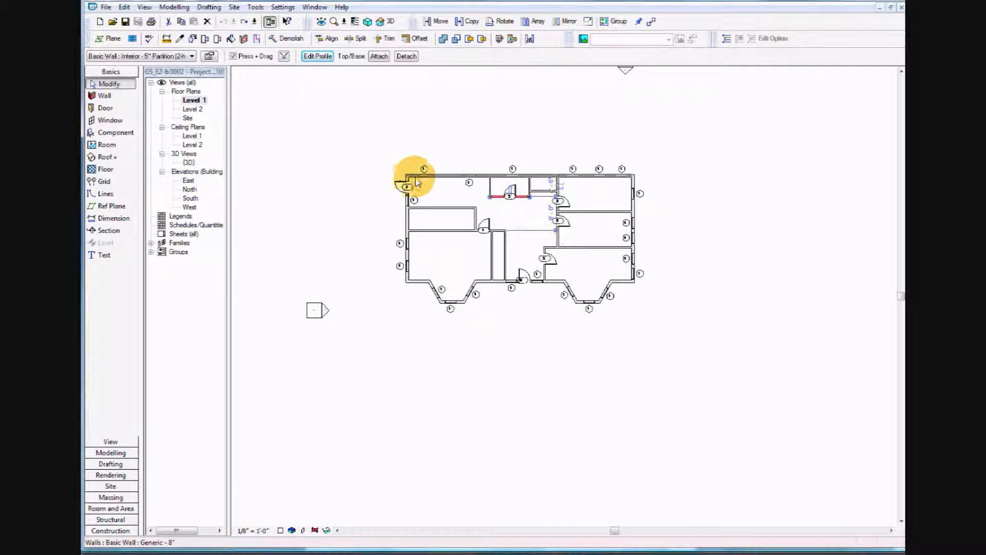
{"action": "left_click", "coordinate": [335, 180]}
{"action": "left_click", "coordinate": [404, 185]}
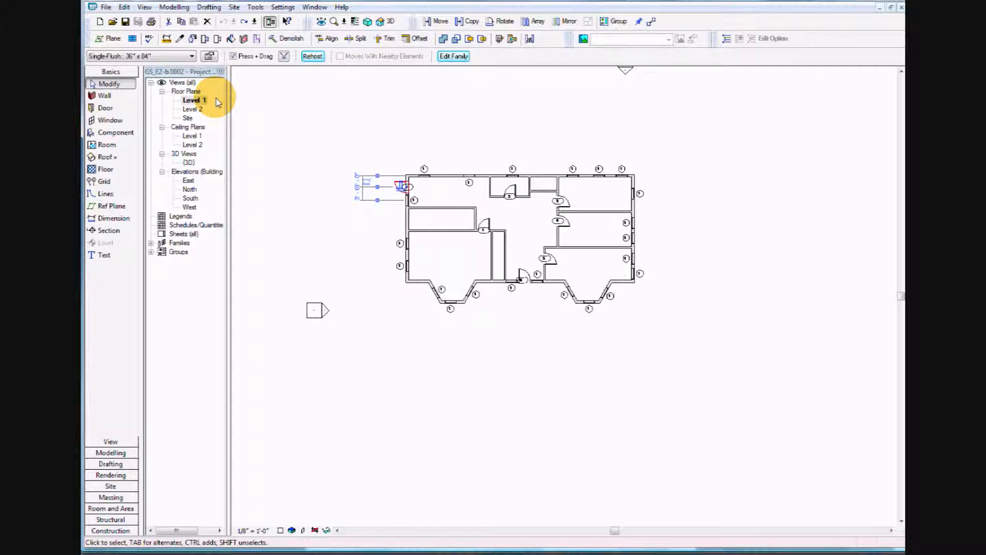
{"action": "left_click", "coordinate": [265, 129]}
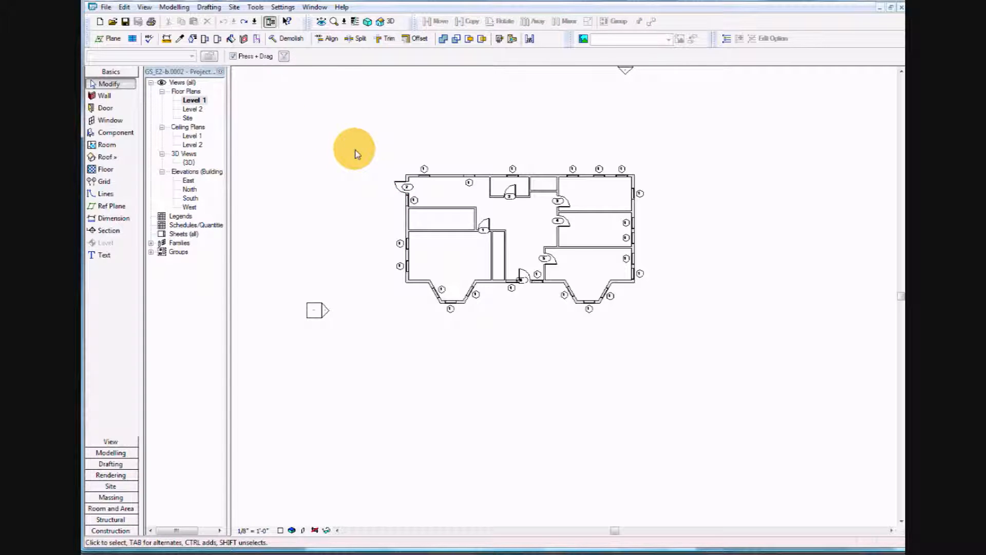
Step: Select the whole floor plan and filter the selection down to windows only, excluding doors, walls, door tags and window tags
{"action": "left_click_drag", "start_coordinate": [355, 149], "coordinate": [664, 337]}
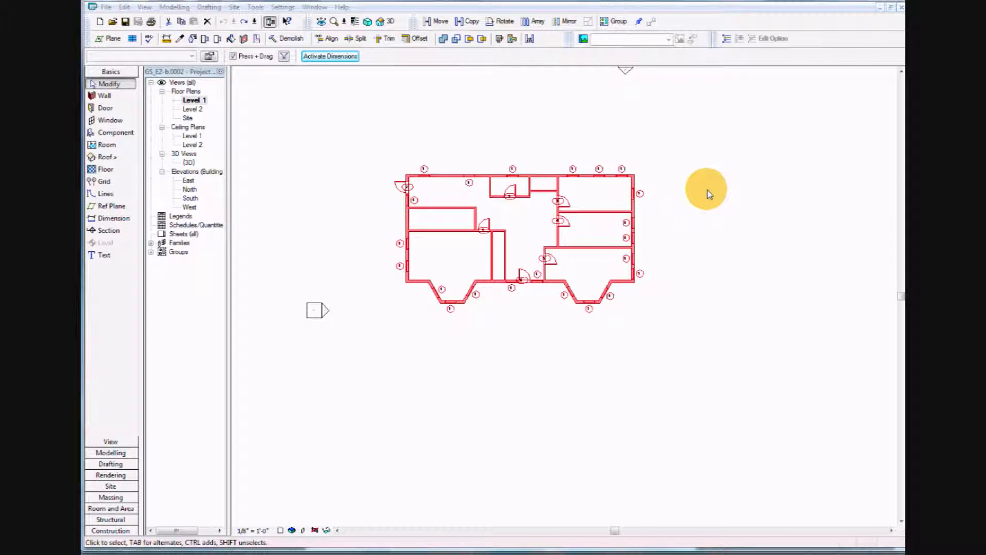
{"action": "left_click", "coordinate": [285, 57]}
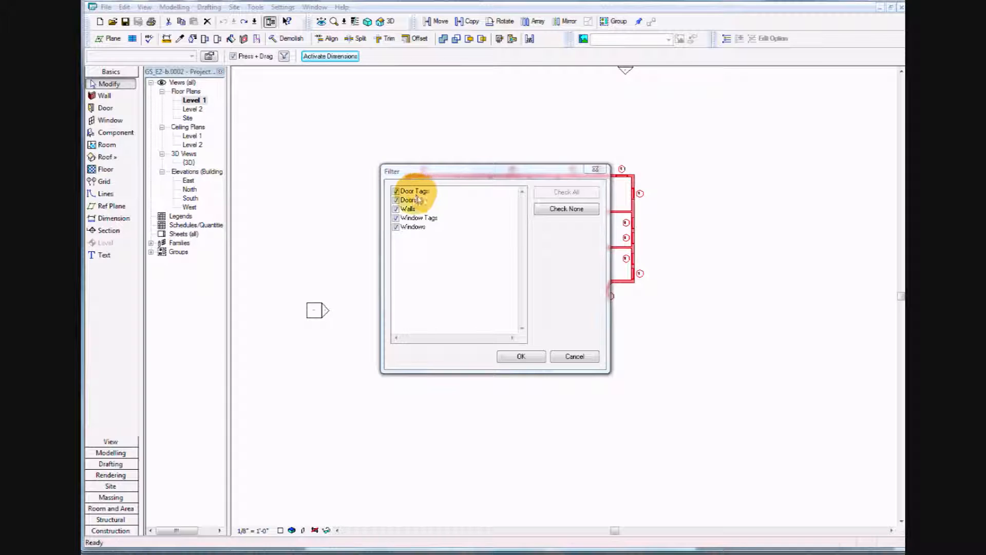
{"action": "left_click", "coordinate": [396, 193]}
{"action": "left_click", "coordinate": [396, 200]}
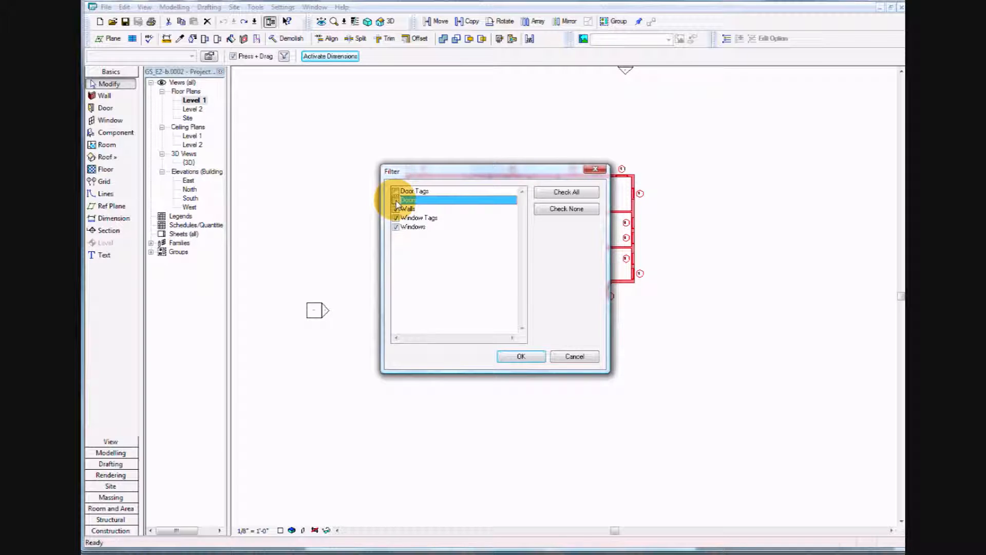
{"action": "left_click", "coordinate": [396, 209]}
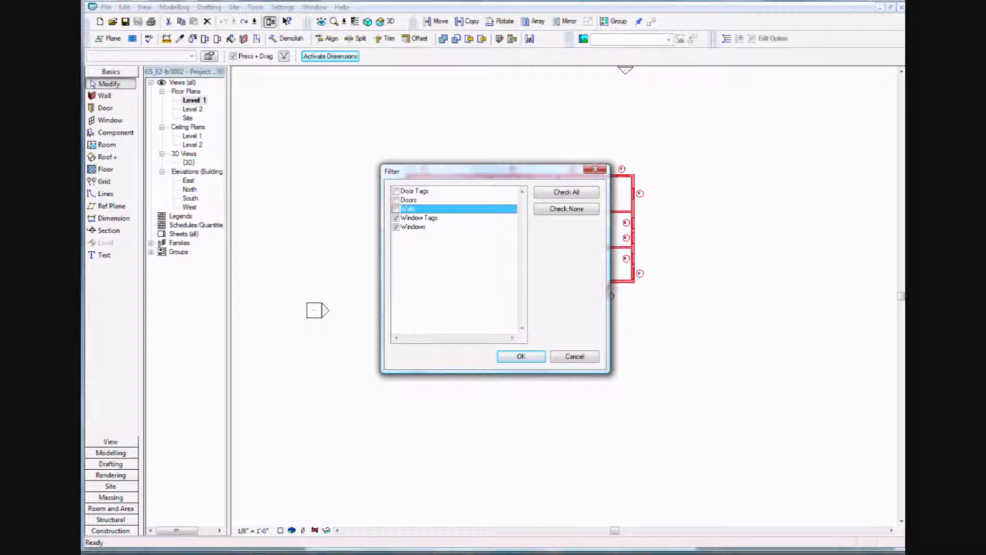
{"action": "key", "text": "alt+Tab"}
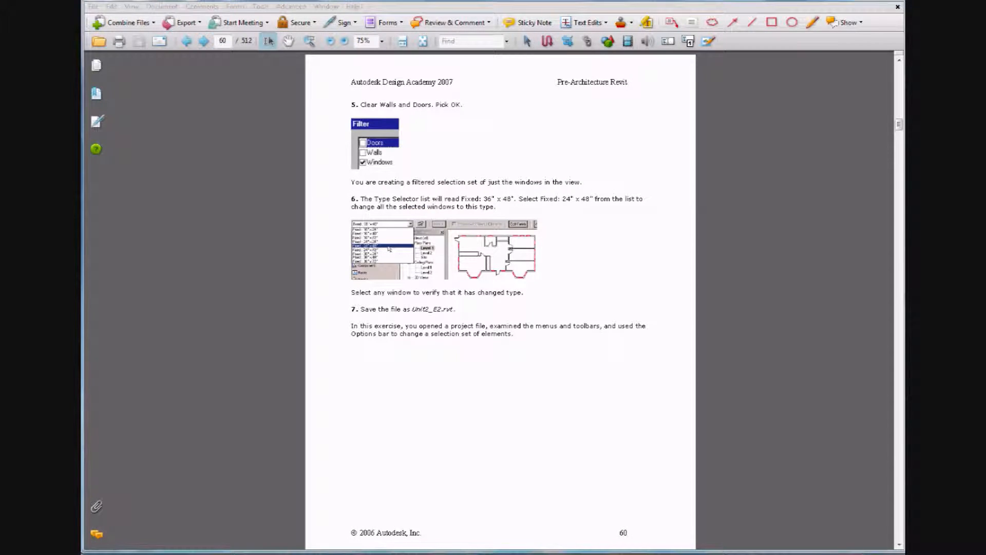
{"action": "key", "text": "alt+Tab"}
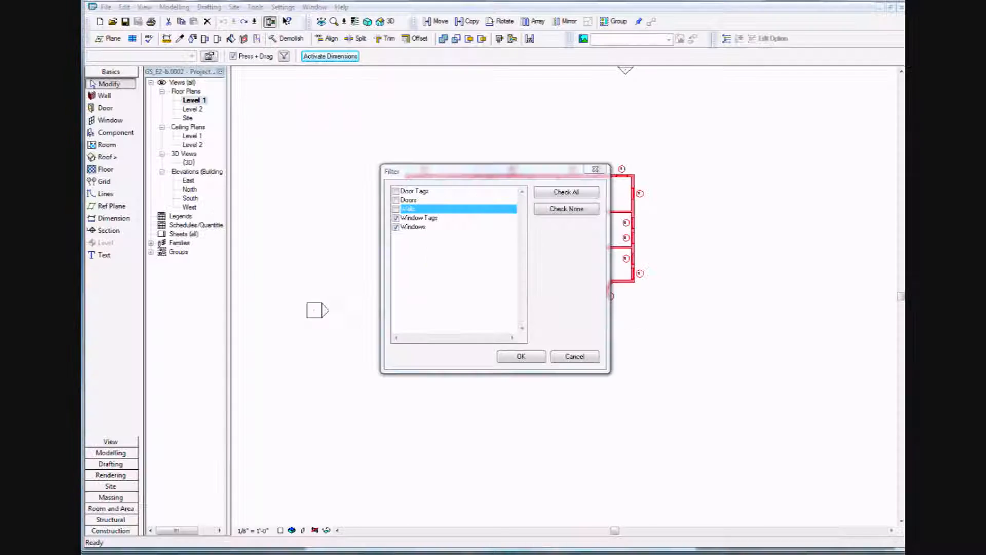
{"action": "left_click", "coordinate": [522, 356]}
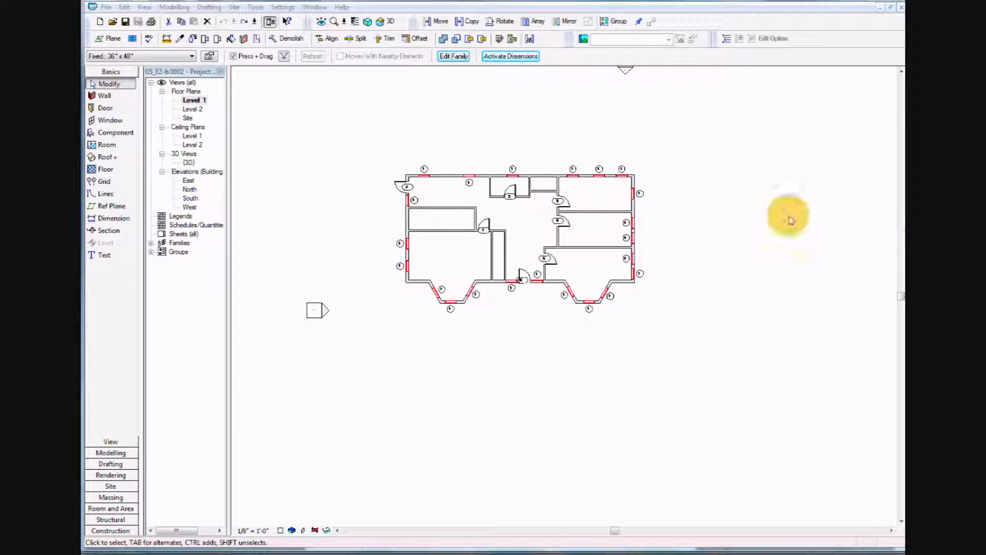
Step: Check that the selection contains only windows and try to change them to another fixed window type
{"action": "left_click", "coordinate": [284, 56]}
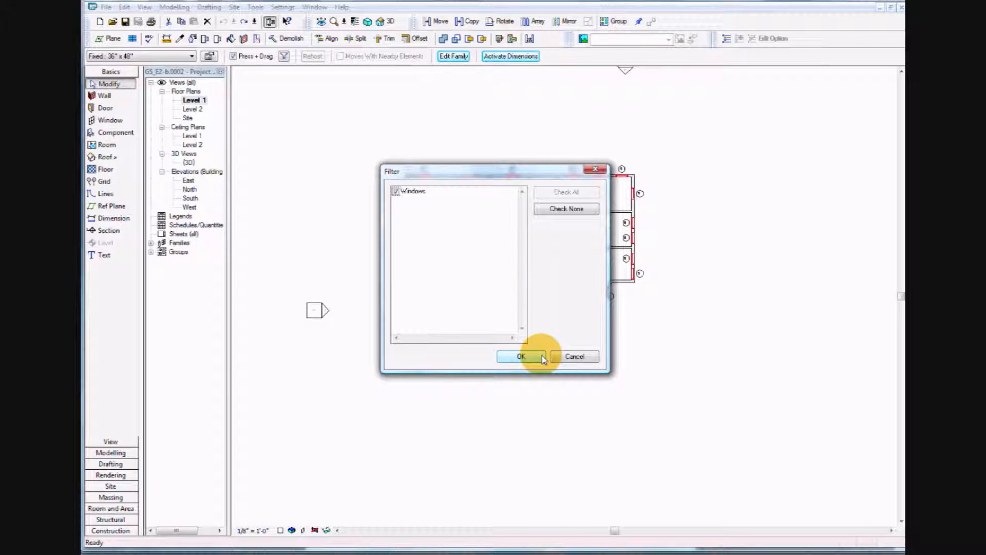
{"action": "left_click", "coordinate": [571, 356]}
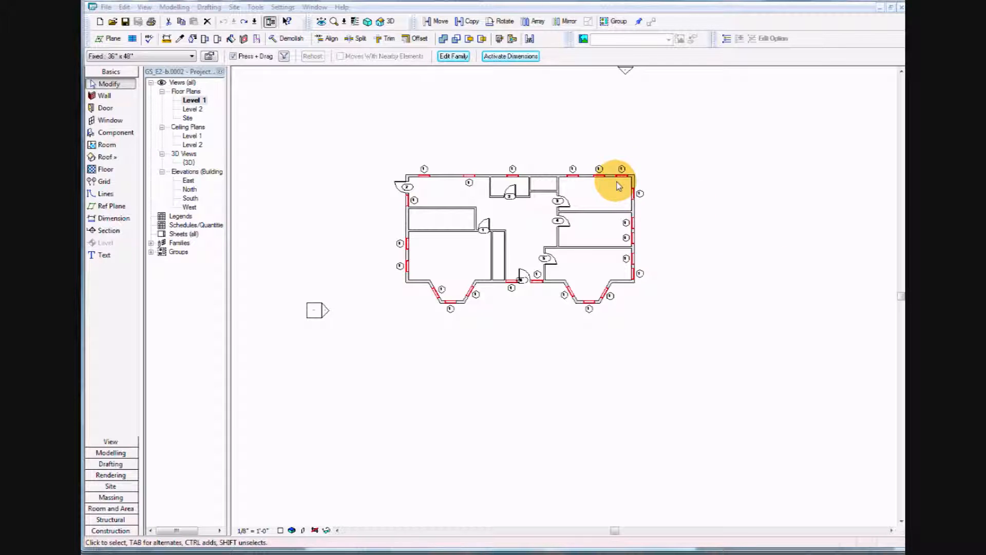
{"action": "left_click", "coordinate": [192, 57]}
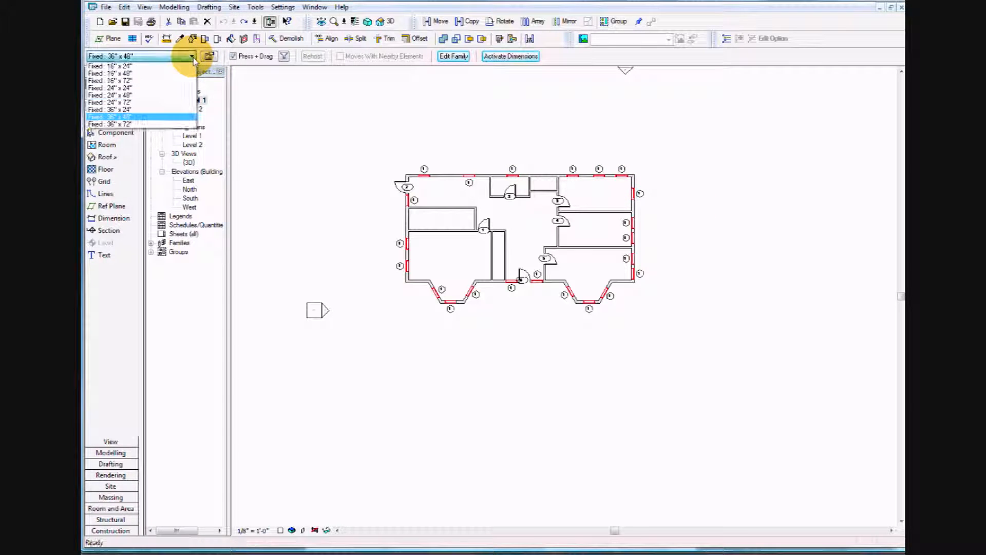
{"action": "left_click", "coordinate": [188, 101]}
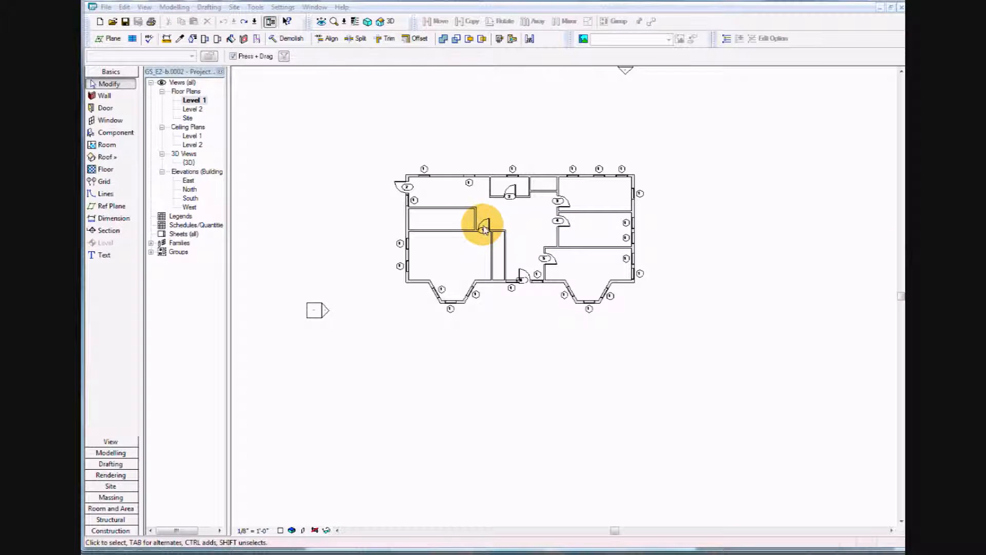
Step: Turn off the Elevations annotation category in the visibility overrides of the Level 1 floor plan
{"action": "right_click", "coordinate": [381, 222]}
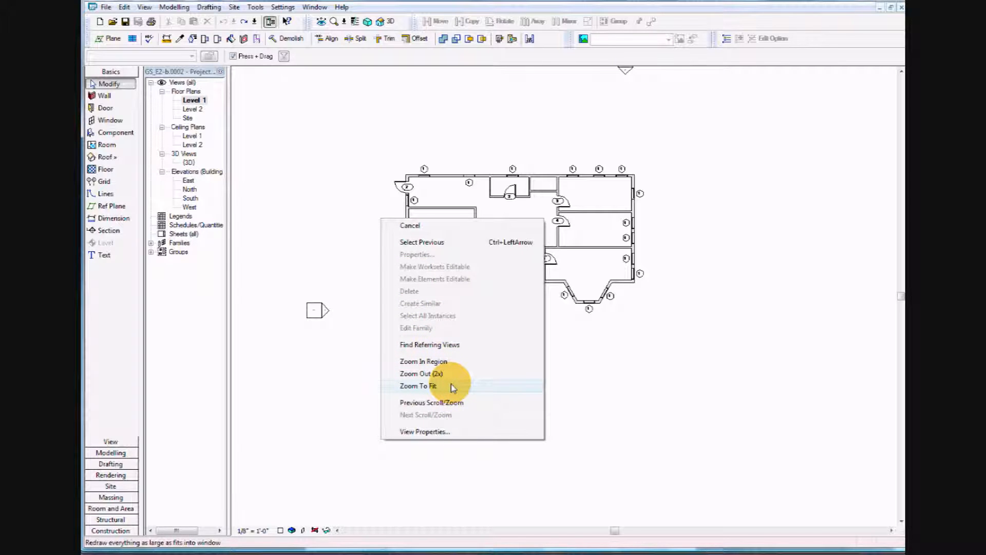
{"action": "left_click", "coordinate": [418, 386]}
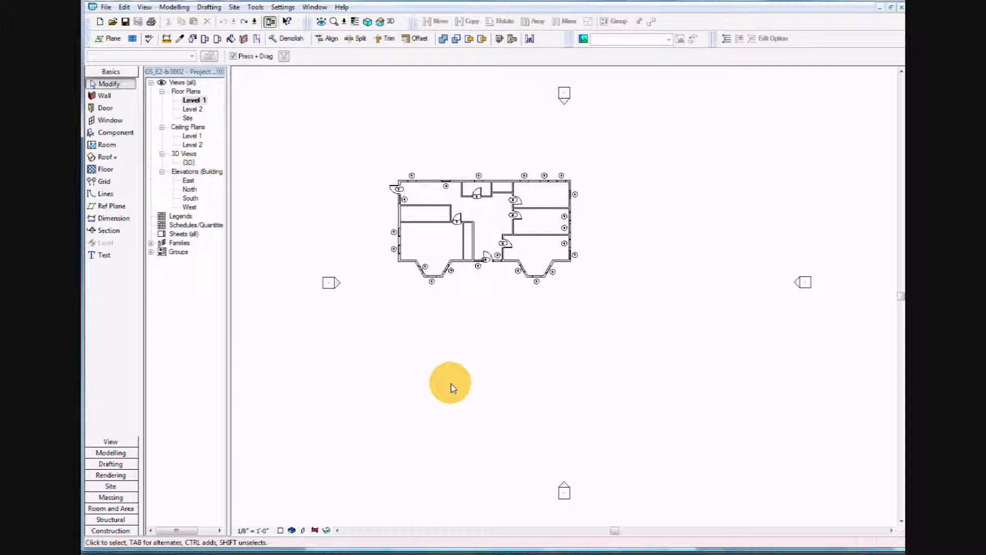
{"action": "key", "text": "v"}
{"action": "key", "text": "g"}
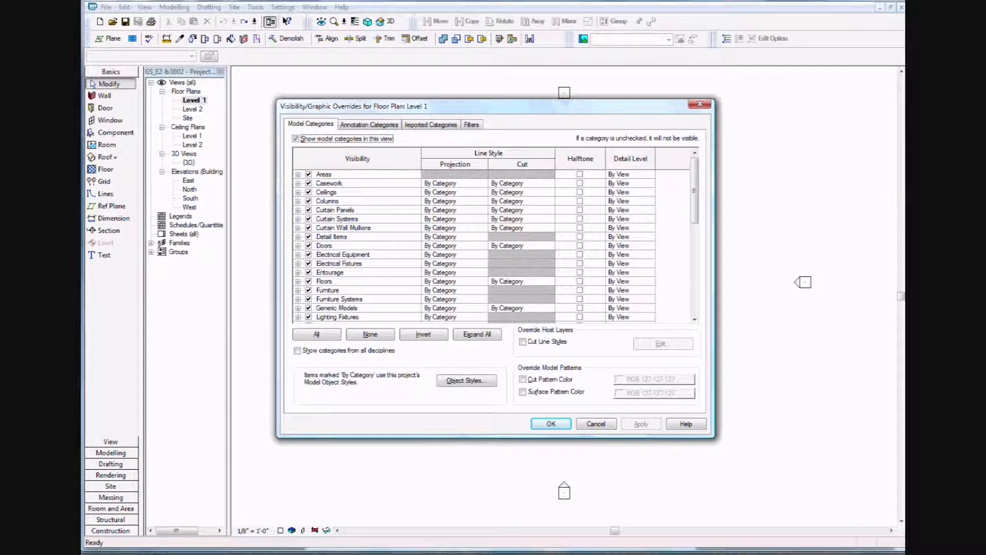
{"action": "left_click", "coordinate": [378, 127]}
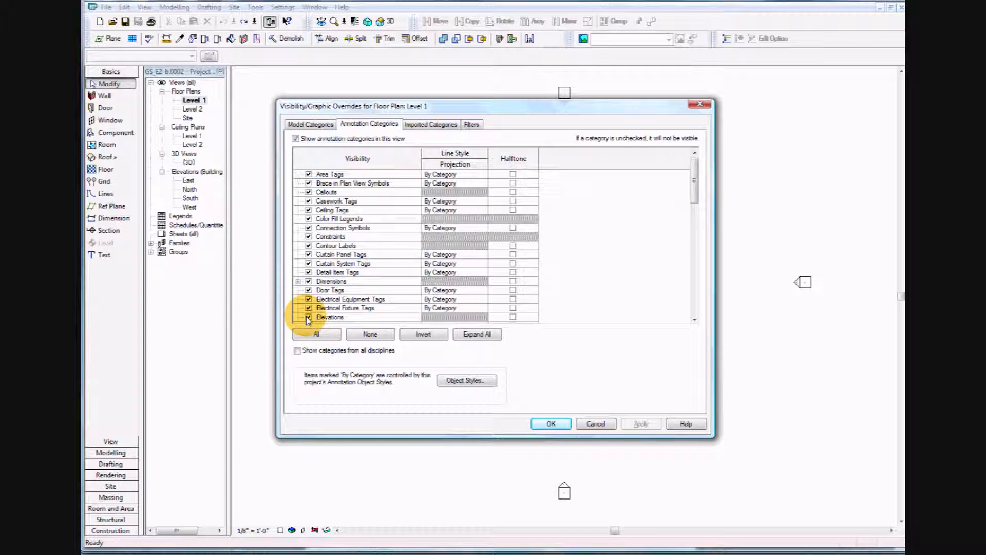
{"action": "left_click", "coordinate": [693, 319]}
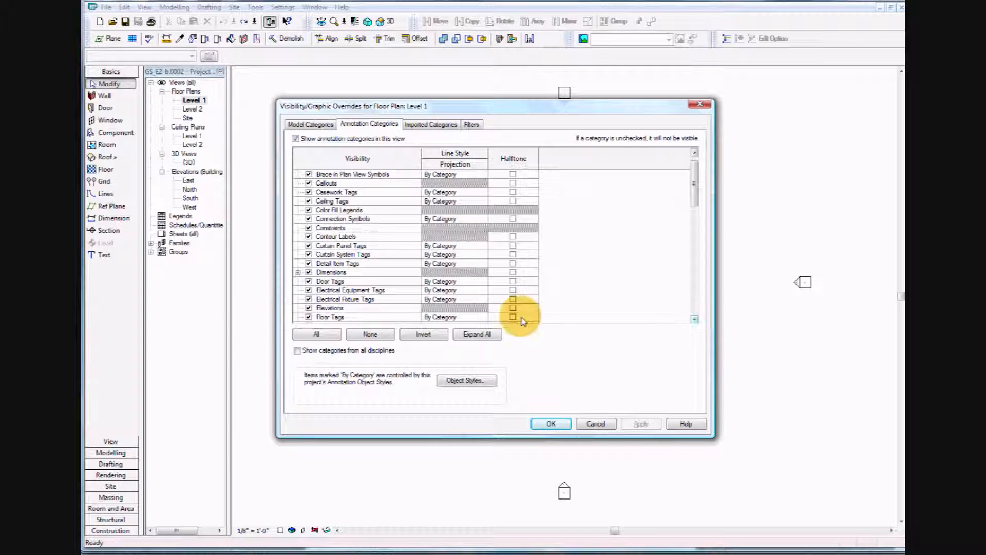
{"action": "left_click", "coordinate": [309, 308]}
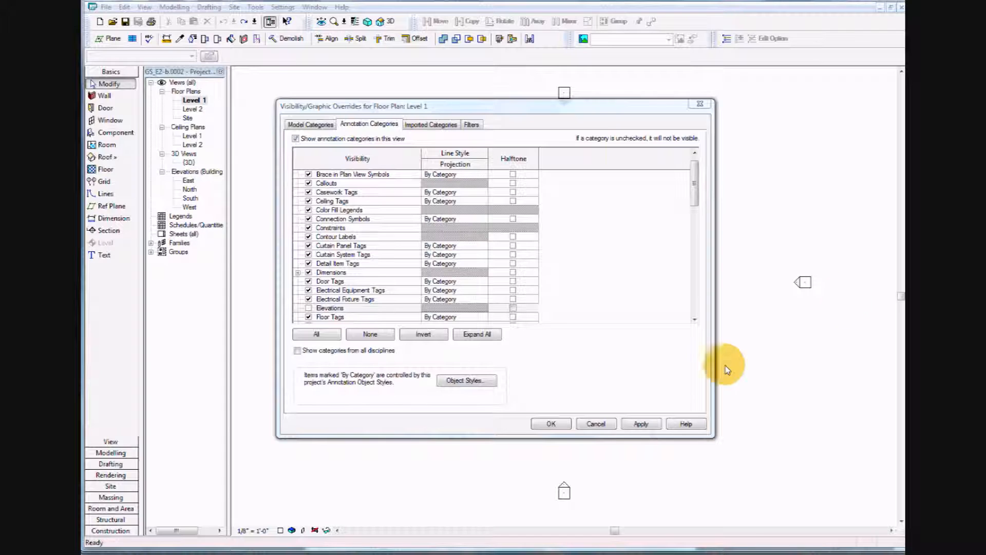
{"action": "left_click", "coordinate": [562, 428]}
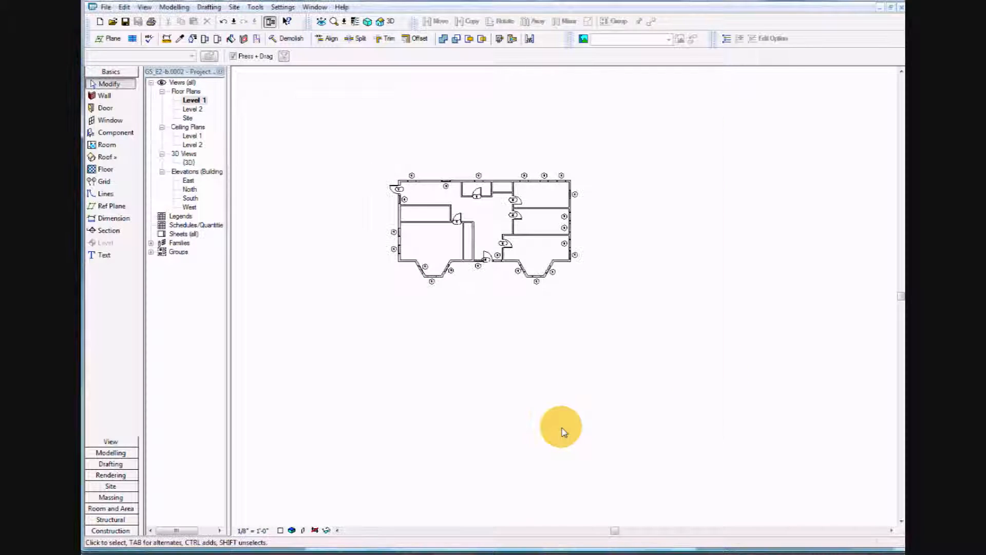
Step: Turn off the Door Tags annotation category in the visibility overrides of the Level 1 floor plan's view properties
{"action": "right_click", "coordinate": [498, 288]}
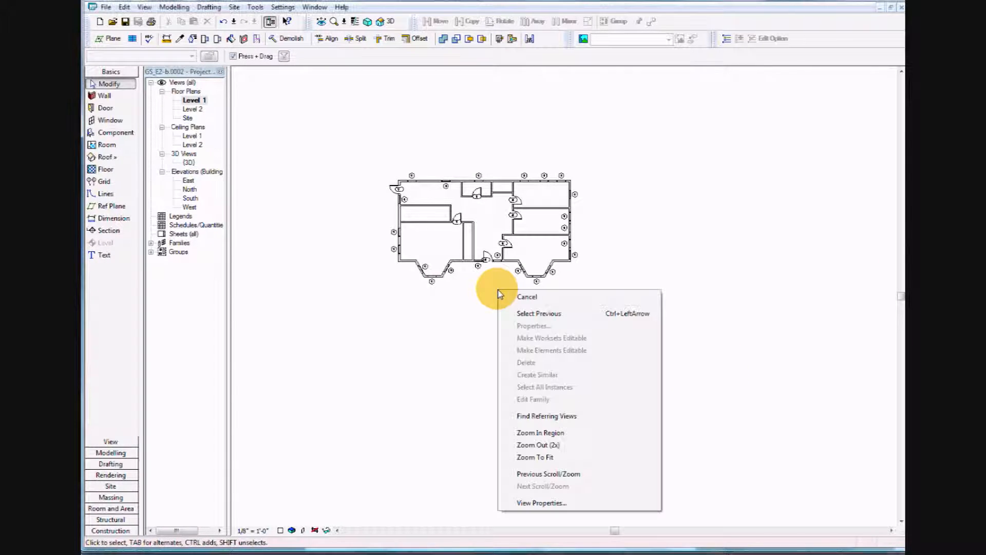
{"action": "left_click", "coordinate": [551, 434]}
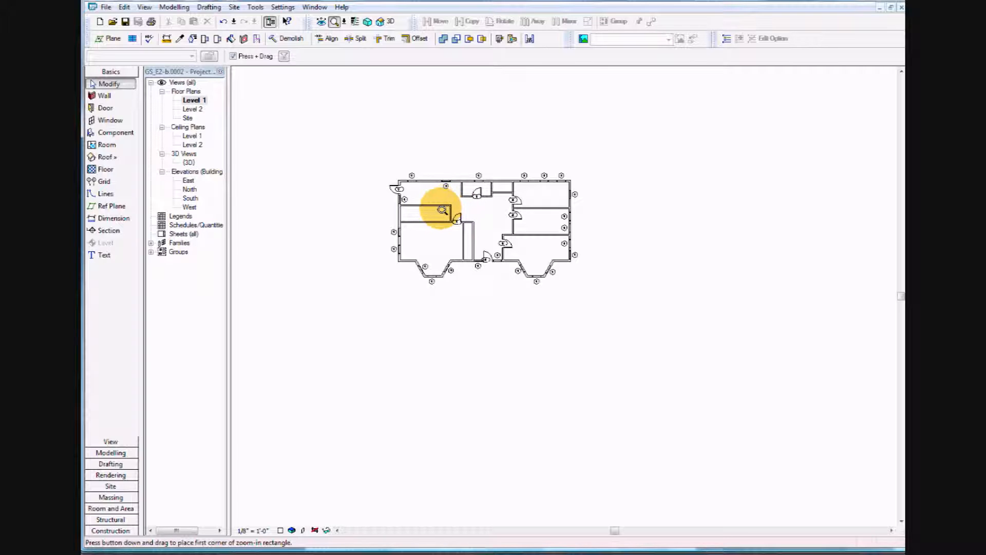
{"action": "left_click_drag", "start_coordinate": [439, 207], "coordinate": [486, 243]}
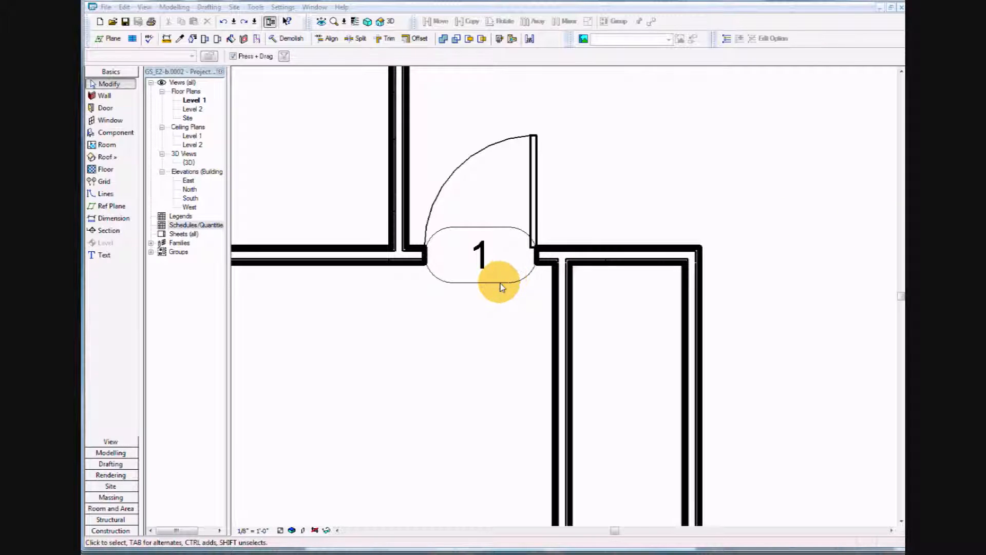
{"action": "left_click", "coordinate": [497, 283]}
{"action": "right_click", "coordinate": [495, 282]}
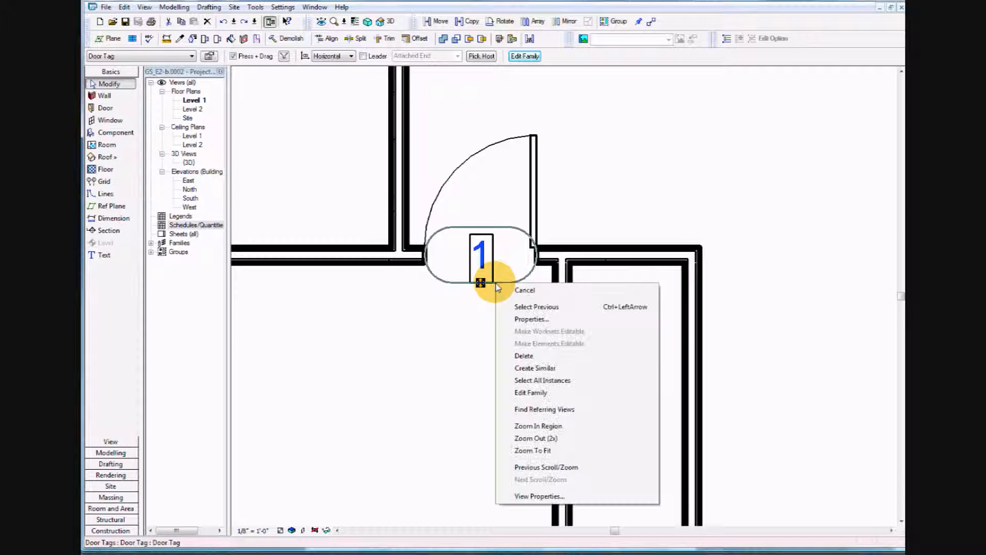
{"action": "left_click", "coordinate": [544, 497]}
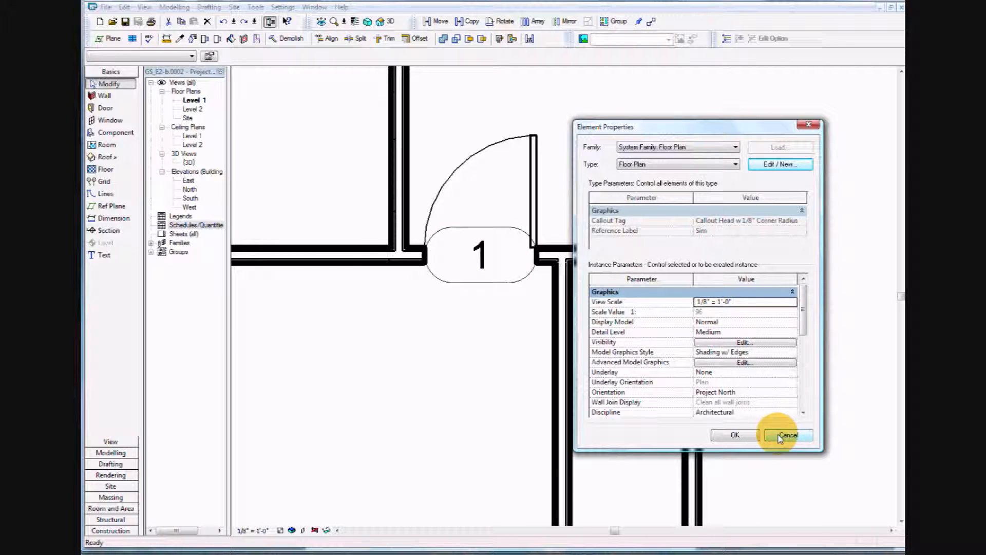
{"action": "left_click", "coordinate": [759, 347]}
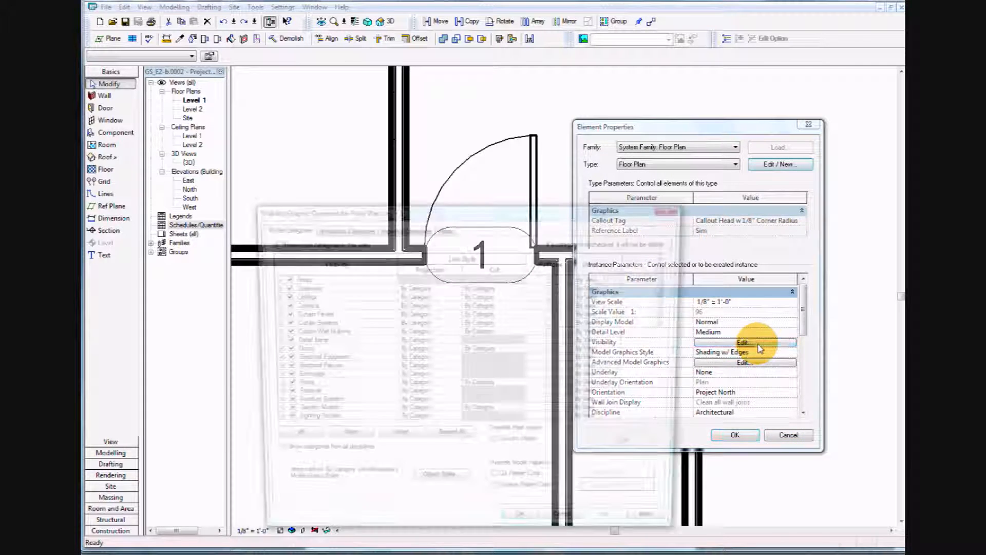
{"action": "left_click", "coordinate": [343, 229]}
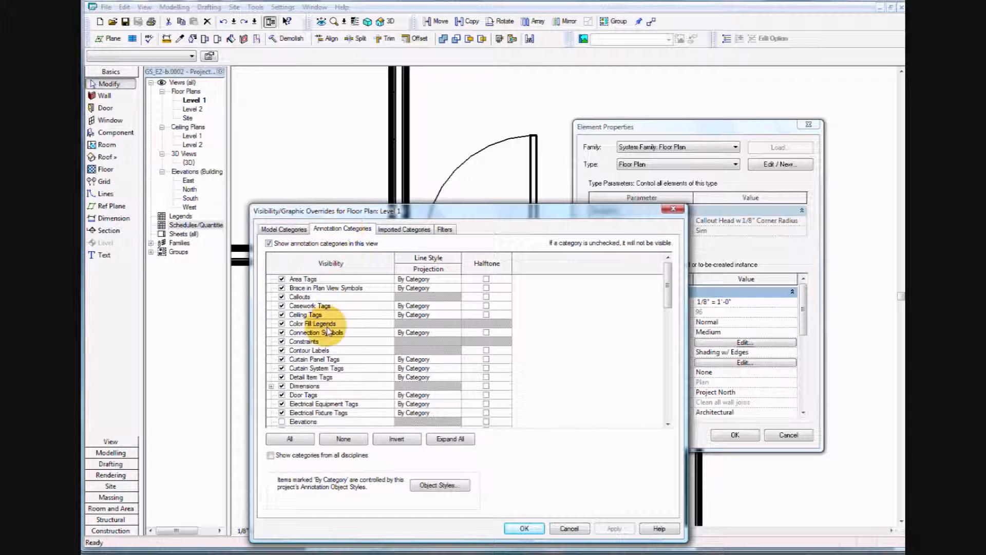
{"action": "left_click", "coordinate": [281, 394]}
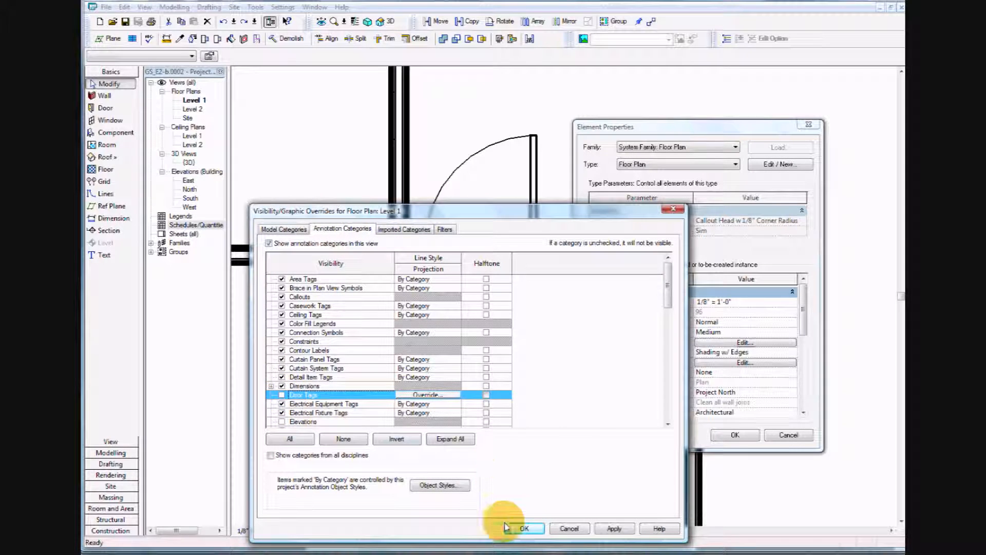
{"action": "left_click", "coordinate": [524, 528]}
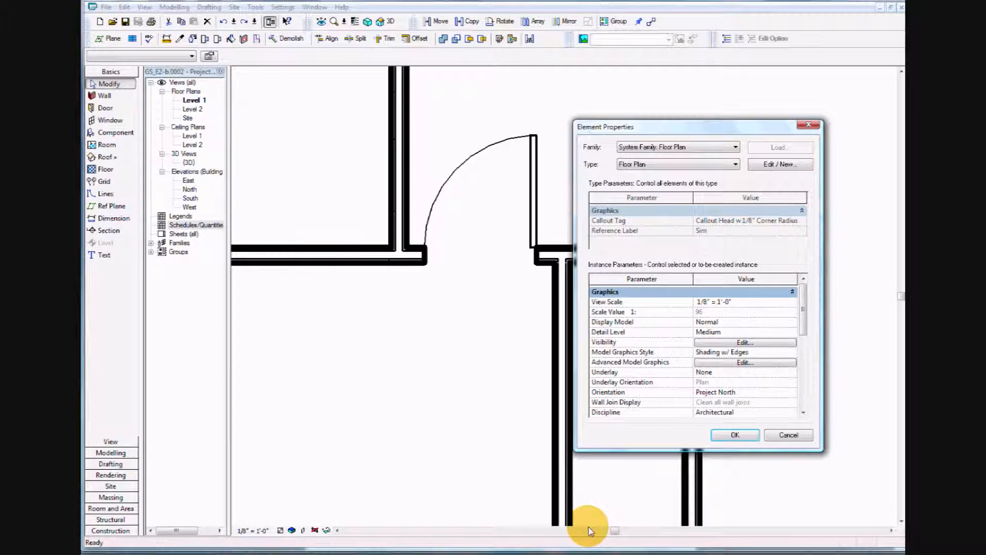
{"action": "left_click", "coordinate": [733, 435]}
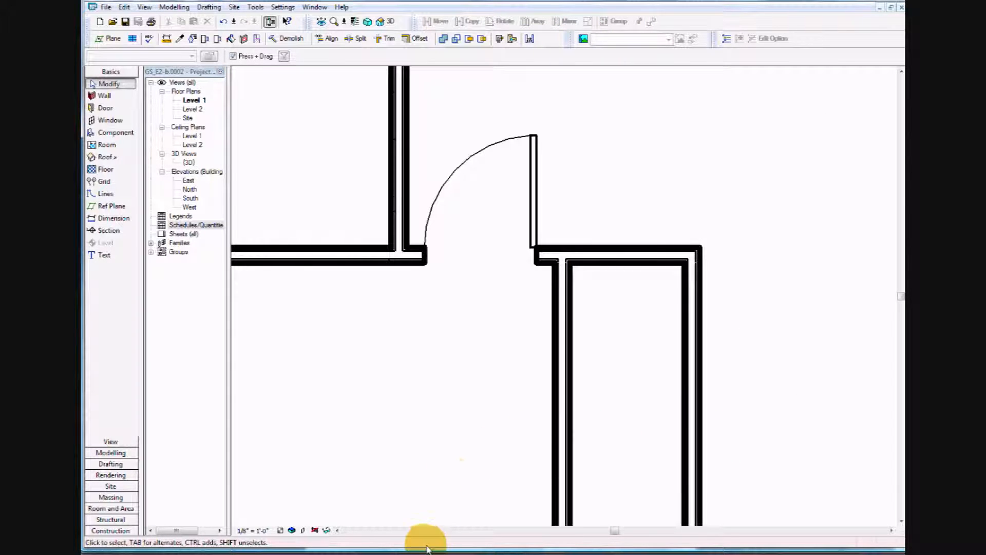
Step: Switch the floor plan's detail level to Coarse and back to Medium to compare how the interior walls are drawn
{"action": "left_click", "coordinate": [281, 530]}
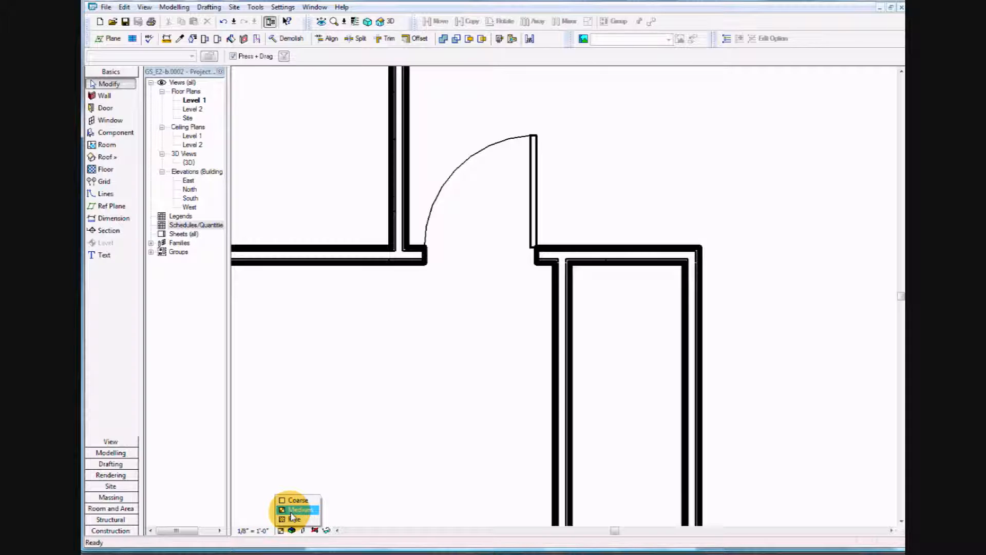
{"action": "left_click", "coordinate": [294, 509]}
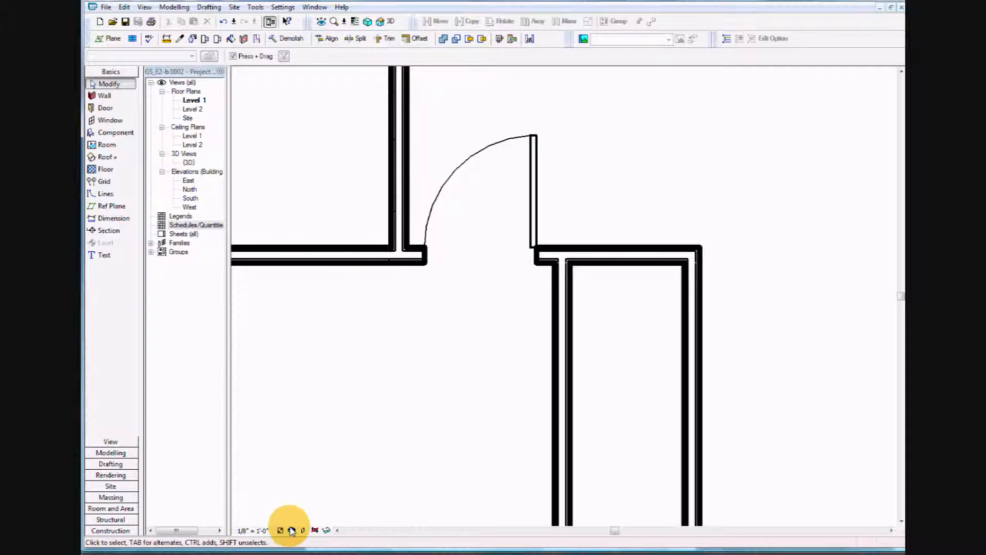
{"action": "left_click", "coordinate": [279, 529]}
{"action": "left_click", "coordinate": [293, 516]}
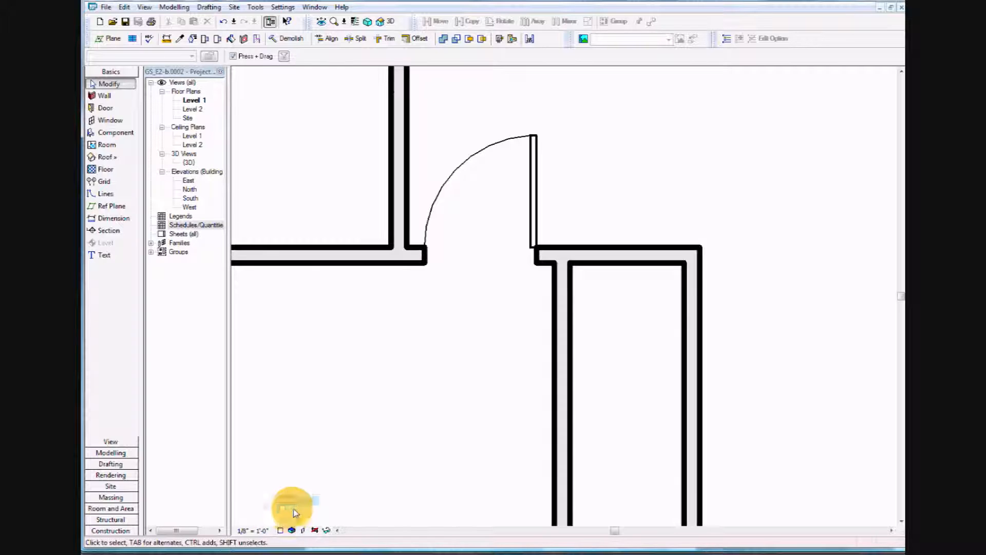
{"action": "left_click", "coordinate": [281, 530]}
{"action": "left_click", "coordinate": [294, 511]}
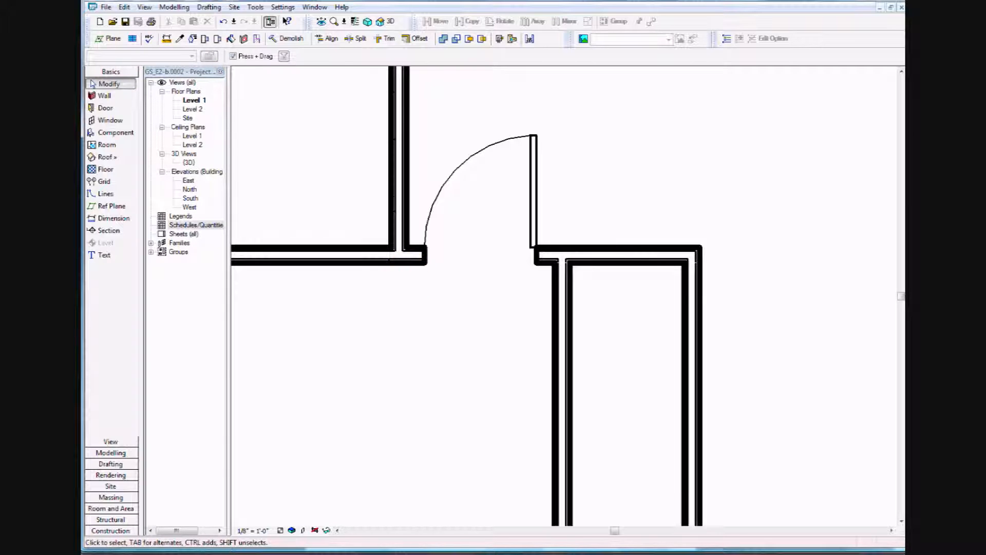
Step: Switch to the exercise PDF and read the View Controls instructions on pages 61 to 63, up to item 7
{"action": "key", "text": "alt+Tab"}
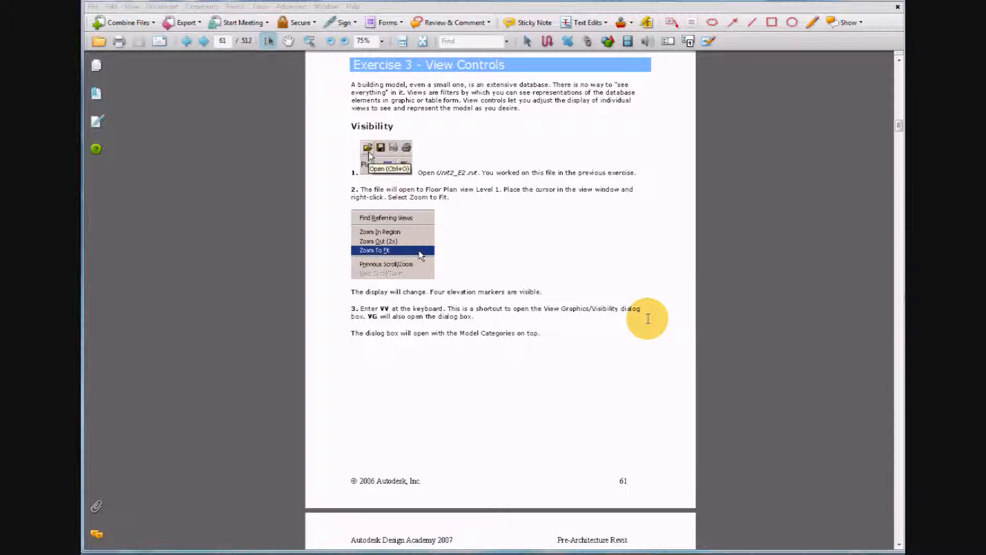
{"action": "scroll", "coordinate": [648, 319], "scroll_direction": "down", "scroll_amount": 10}
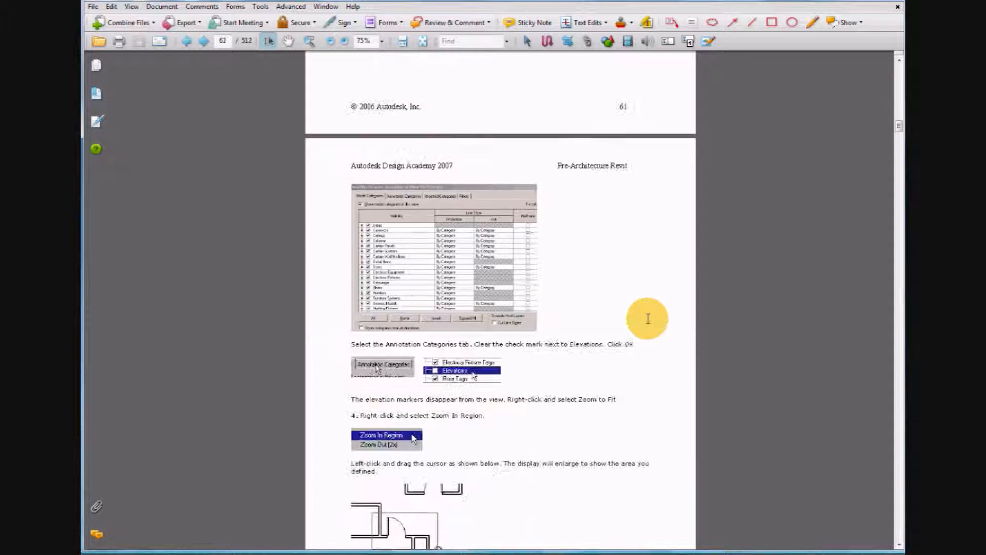
{"action": "scroll", "coordinate": [648, 318], "scroll_direction": "down", "scroll_amount": 3}
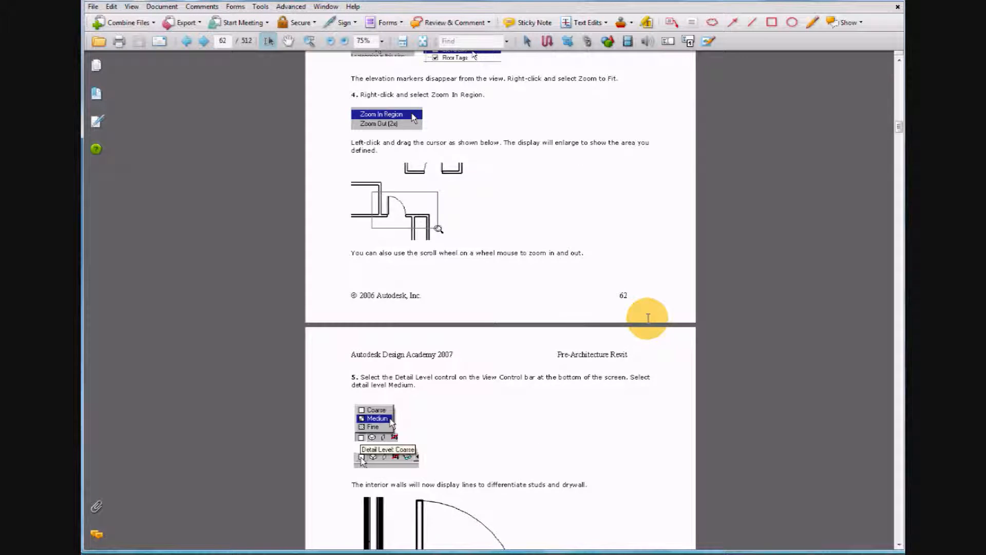
{"action": "scroll", "coordinate": [648, 318], "scroll_direction": "down", "scroll_amount": 6}
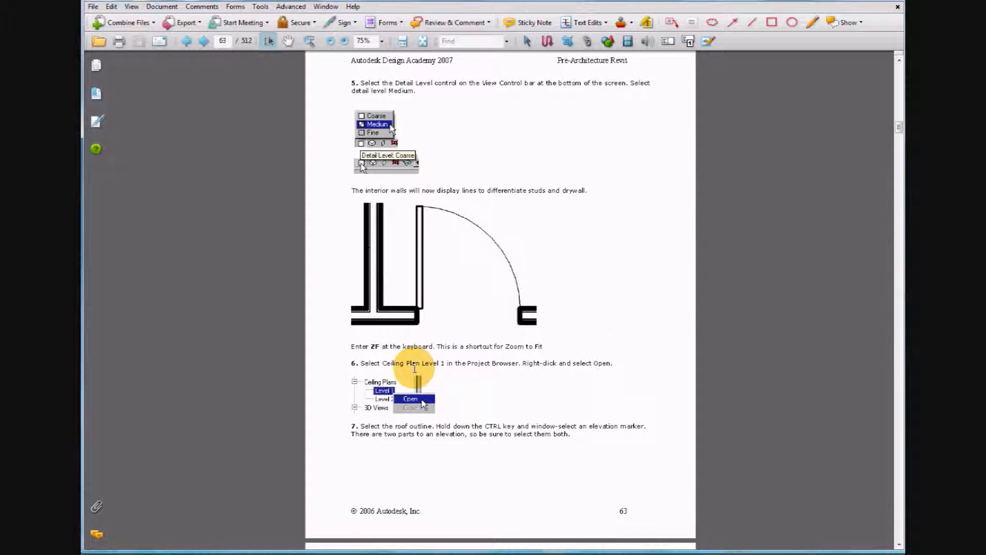
Step: Switch back to Revit and open the Level 1 ceiling plan
{"action": "key", "text": "alt+Tab"}
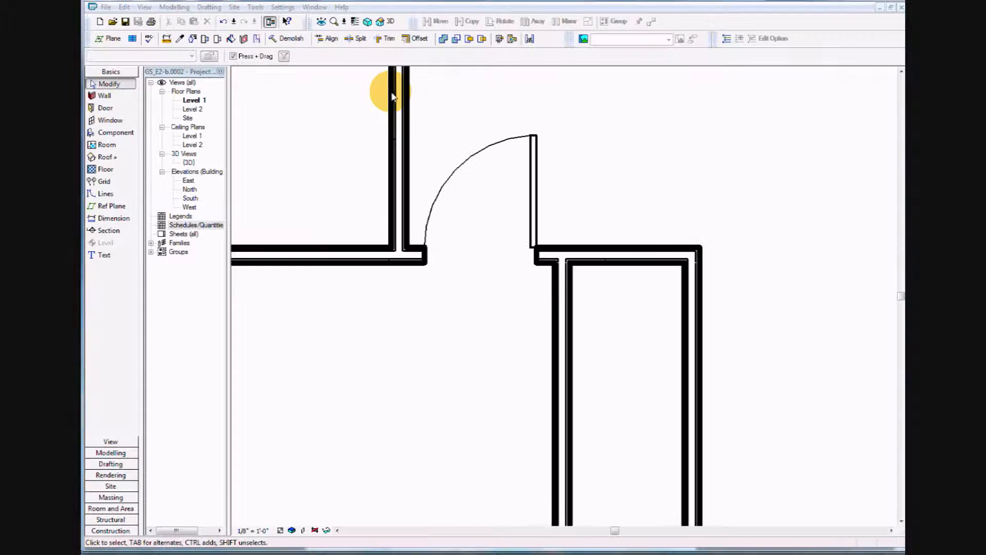
{"action": "left_click", "coordinate": [190, 137]}
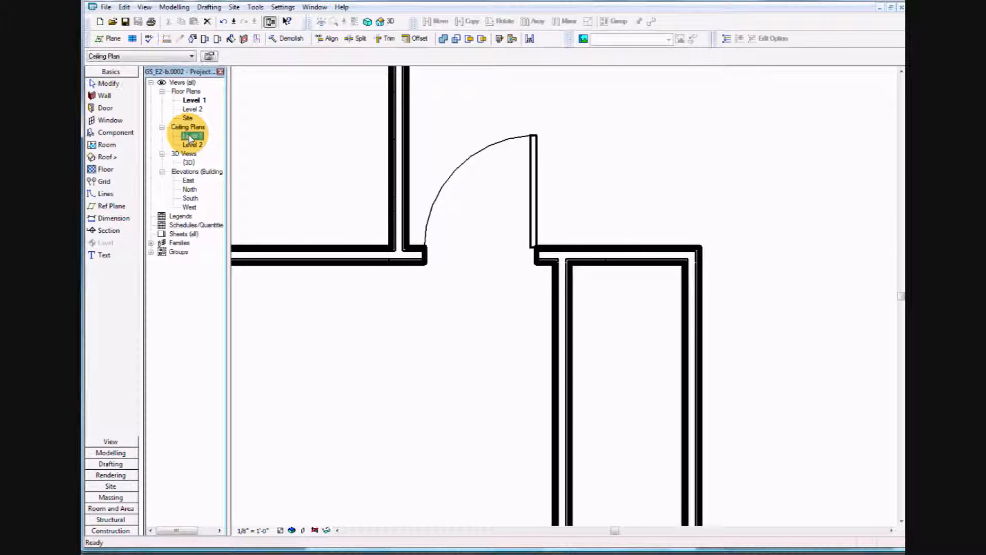
{"action": "right_click", "coordinate": [191, 136]}
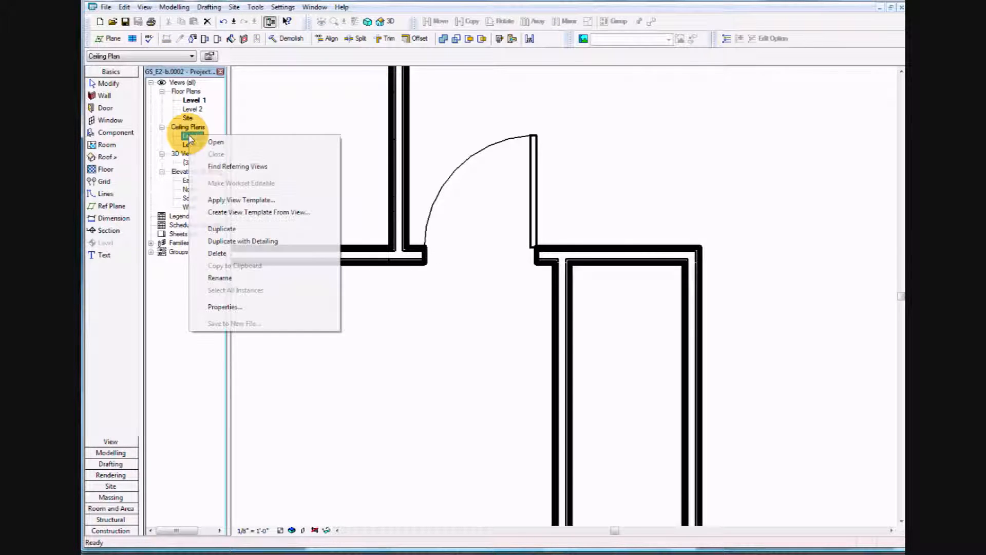
{"action": "left_click", "coordinate": [228, 143]}
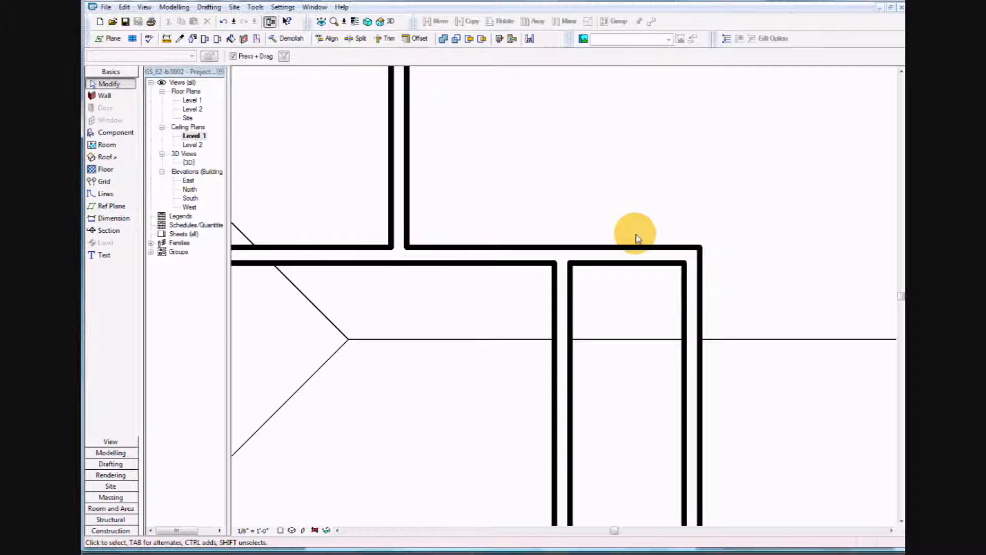
Step: Select the roof together with the west elevation marker, try hiding their categories in the ceiling plan, and undo the hiding
{"action": "scroll", "coordinate": [636, 238], "scroll_direction": "down", "scroll_amount": 5}
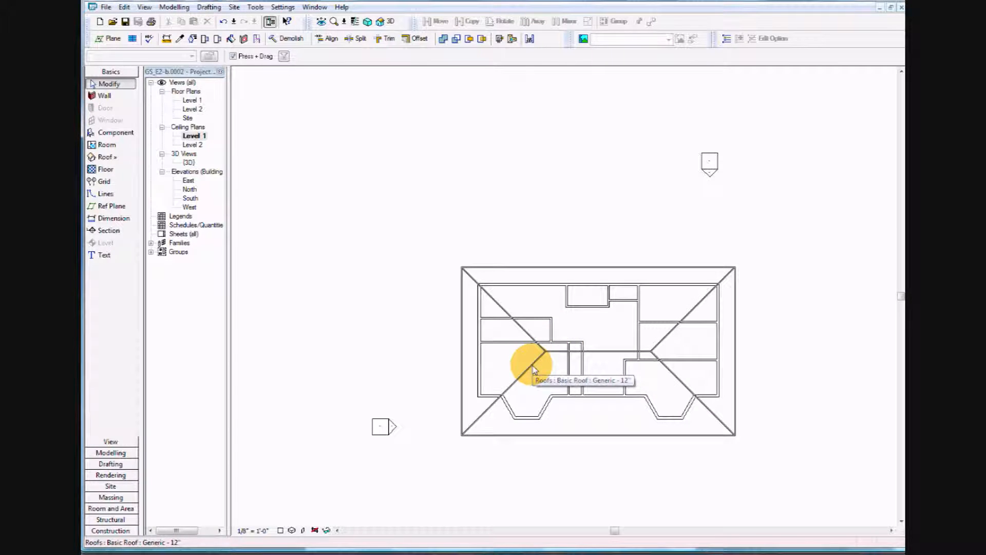
{"action": "left_click", "coordinate": [515, 385]}
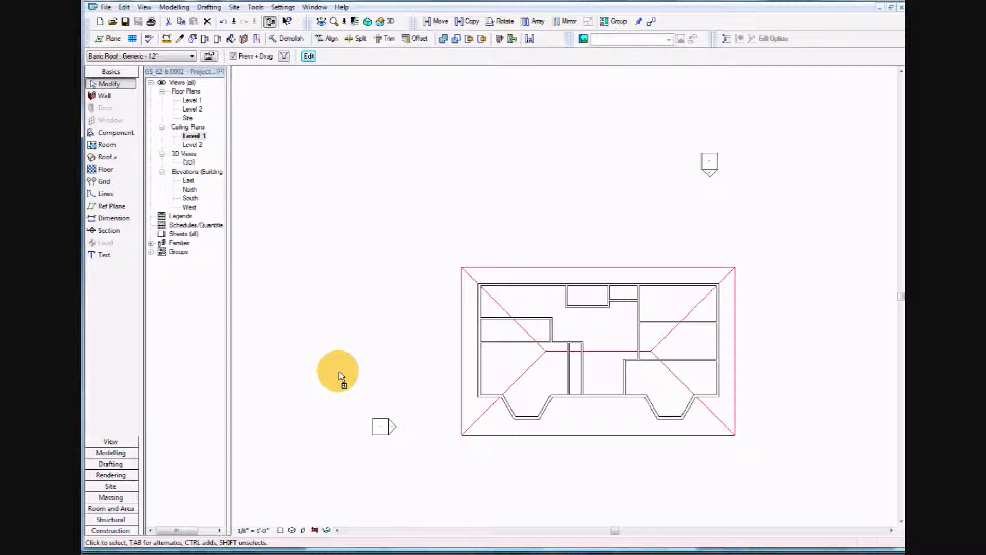
{"action": "left_click_drag", "start_coordinate": [339, 371], "coordinate": [434, 475]}
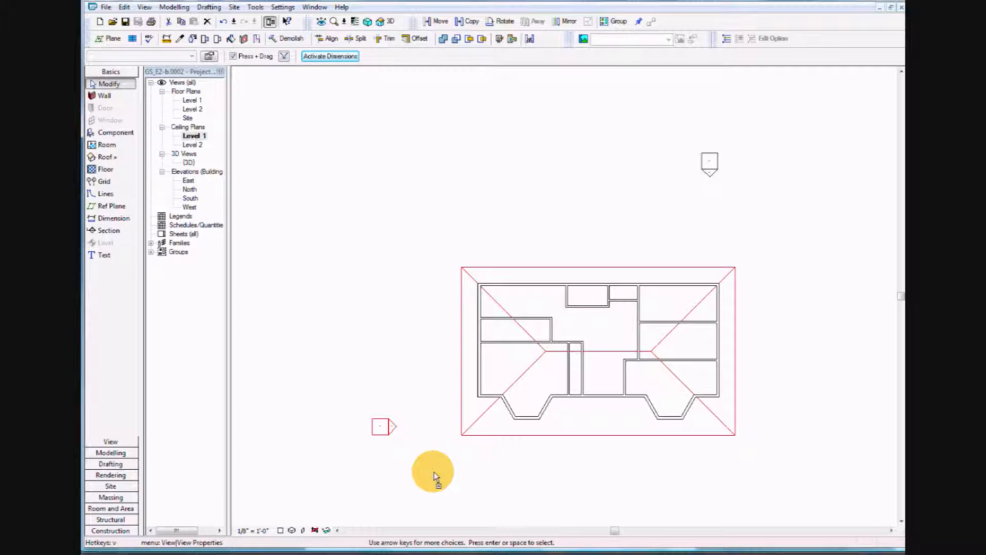
{"action": "key", "text": "Delete"}
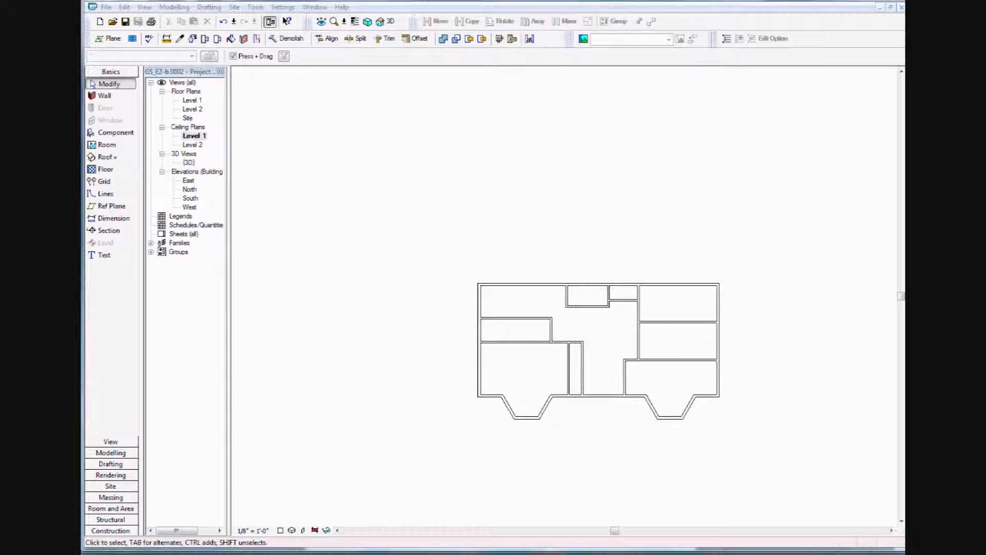
{"action": "key", "text": "ctrl+z"}
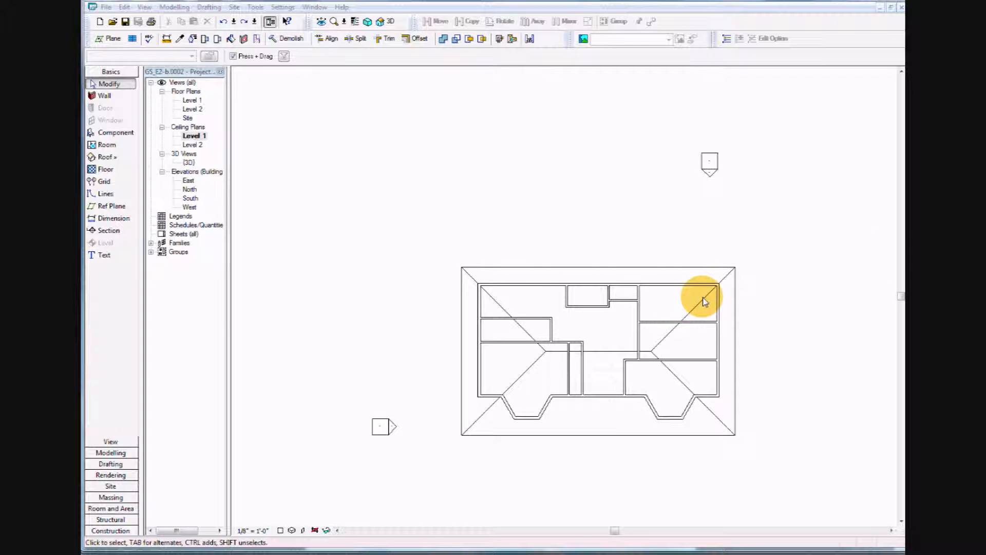
Step: Reselect the roof and both parts of the west elevation marker, hide their categories again, and restore them with an undo
{"action": "left_click", "coordinate": [543, 352]}
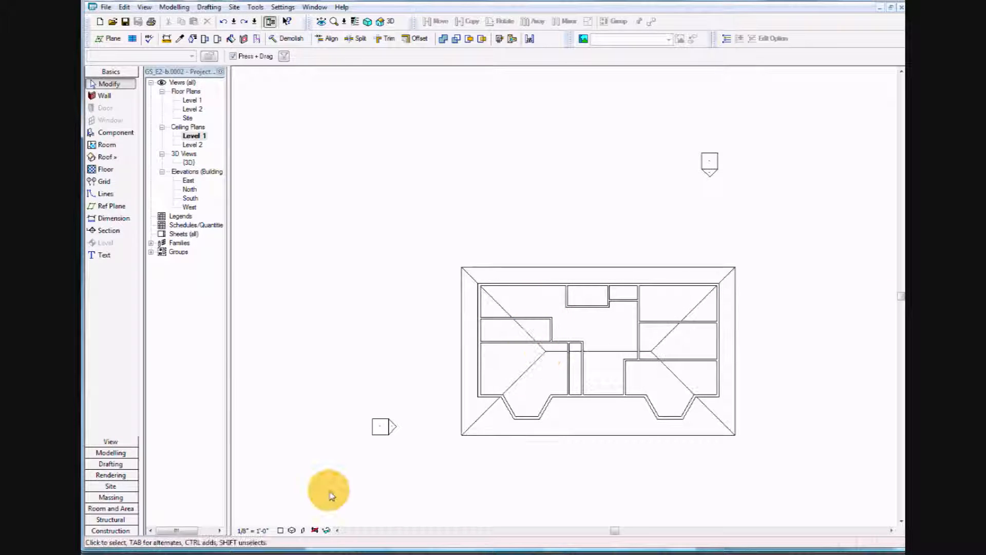
{"action": "left_click", "coordinate": [535, 366]}
{"action": "left_click_drag", "start_coordinate": [390, 445], "coordinate": [442, 491], "text": "ctrl"}
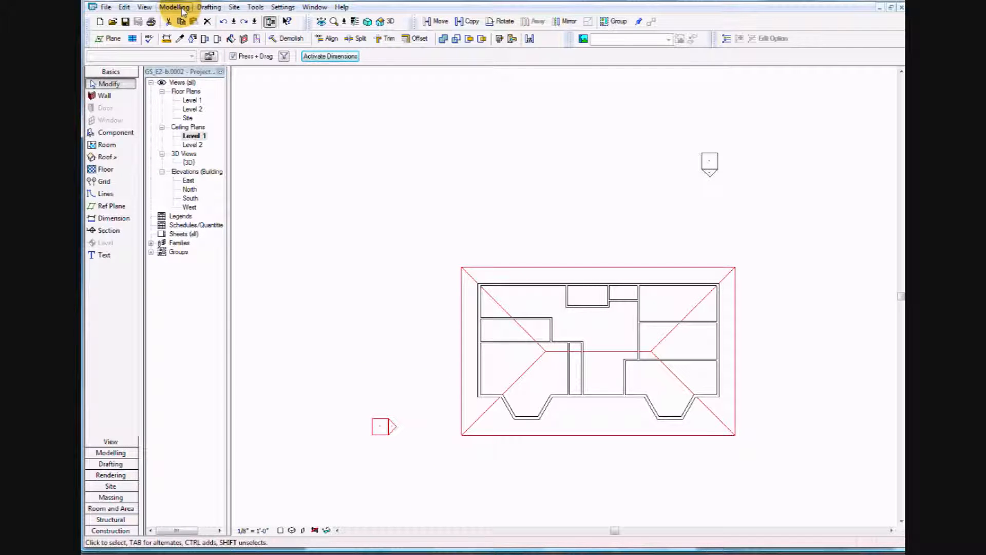
{"action": "left_click", "coordinate": [143, 7]}
{"action": "left_click", "coordinate": [193, 104]}
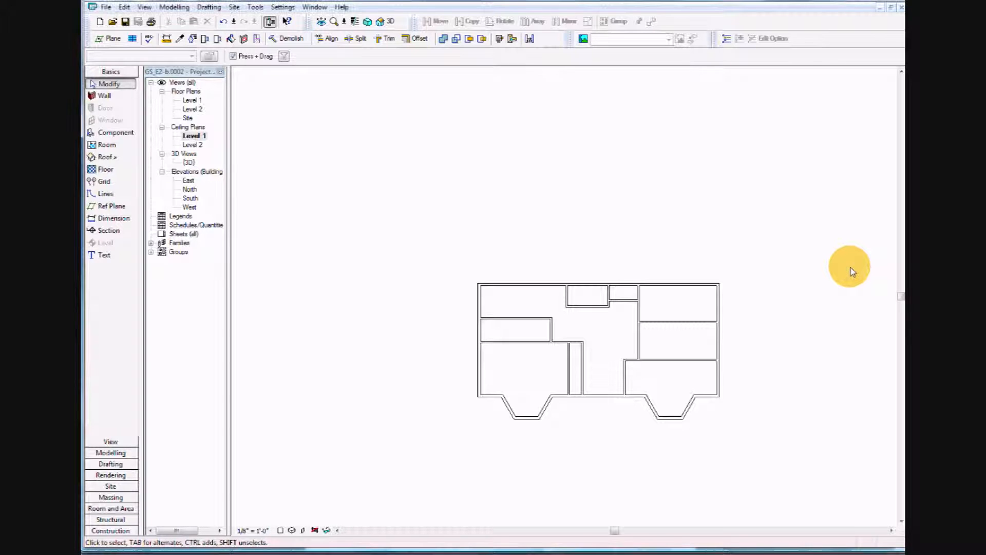
{"action": "key", "text": "ctrl+z"}
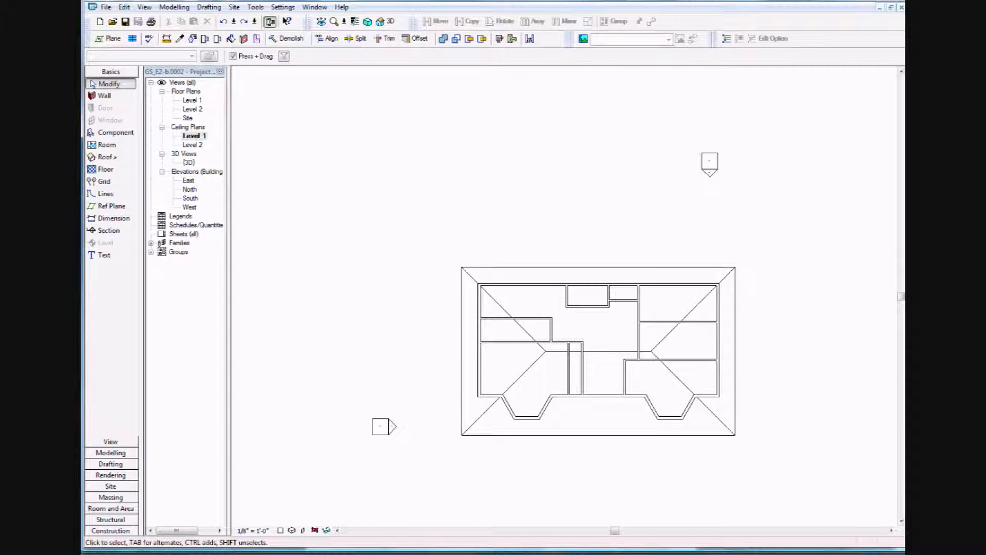
Step: Open the Level 2 floor plan, fit it to the window, and bring up its view properties at the Underlay setting
{"action": "double_click", "coordinate": [191, 109]}
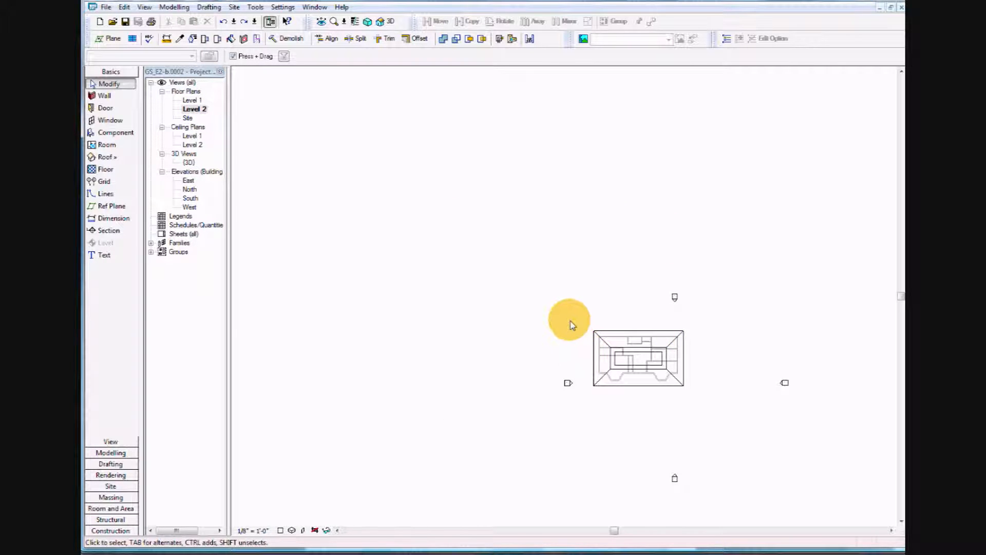
{"action": "right_click", "coordinate": [565, 319]}
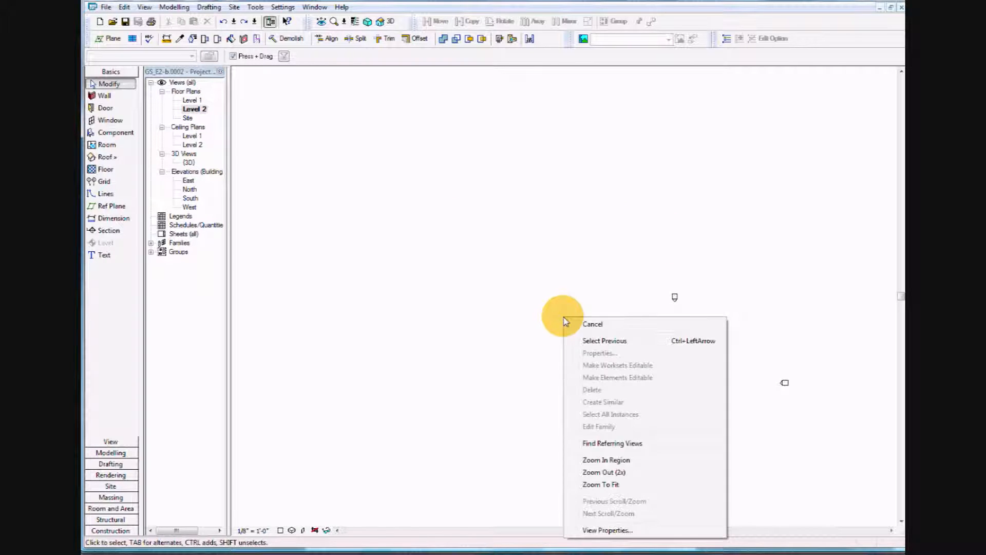
{"action": "left_click", "coordinate": [633, 486]}
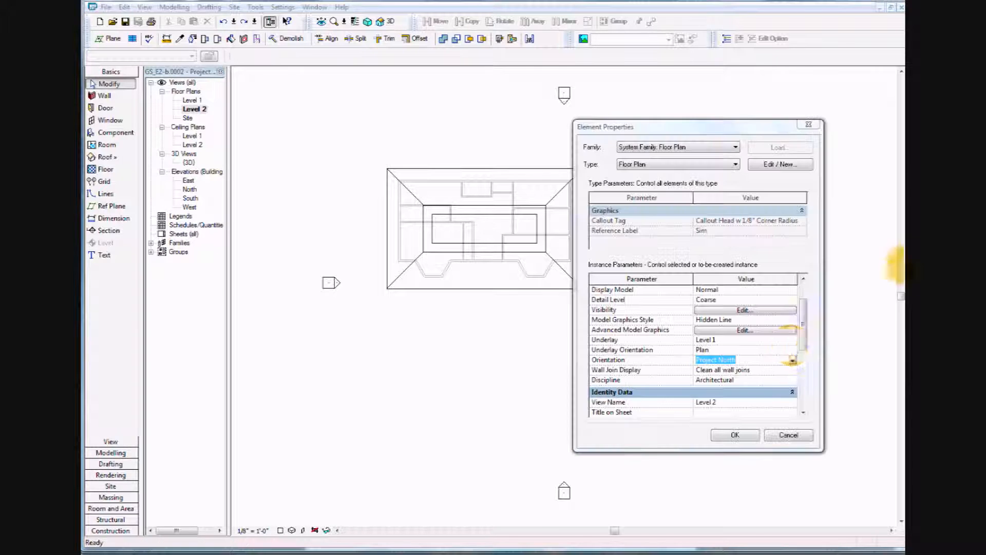
{"action": "left_click", "coordinate": [743, 341]}
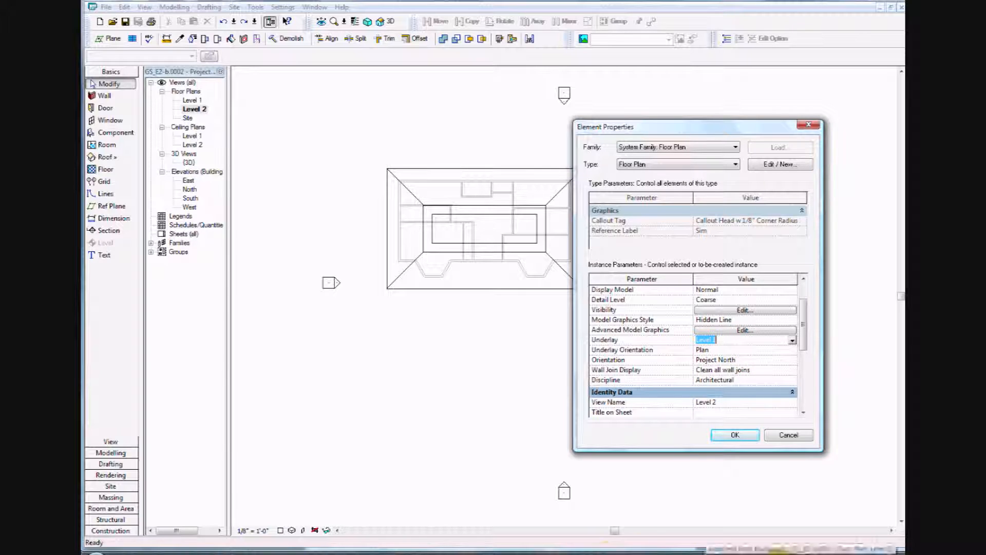
Step: Switch to the exercise PDF and read the View Controls instructions on the pages following page 63
{"action": "left_click", "coordinate": [586, 547]}
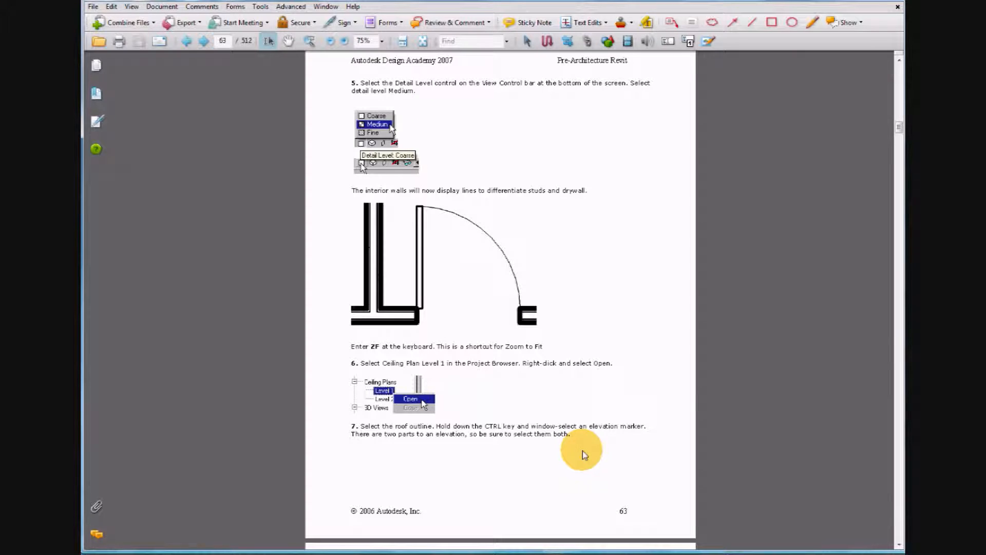
{"action": "left_click", "coordinate": [203, 41]}
{"action": "left_click", "coordinate": [203, 42]}
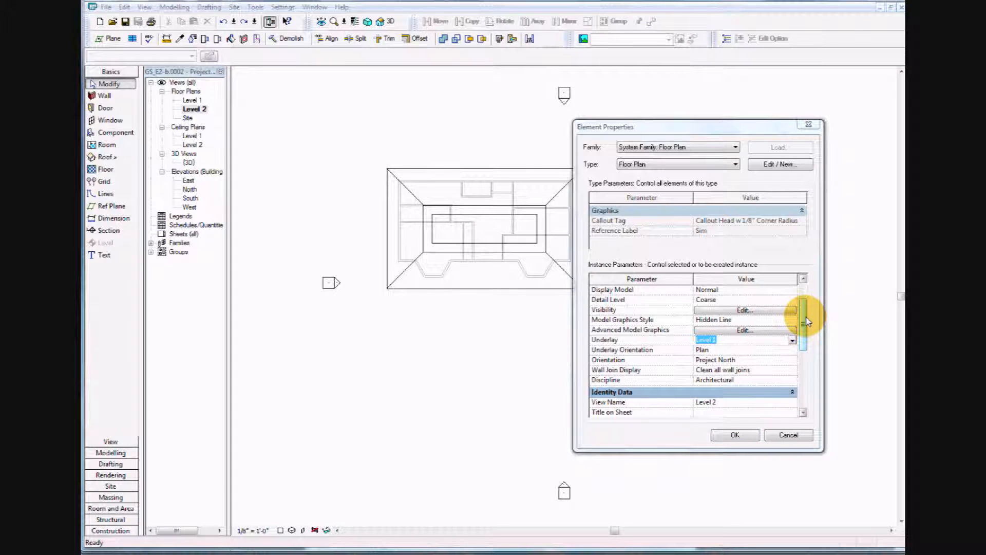
Step: Back in Revit, set the cut plane offset in the Level 2 floor plan's view range to 7' 0" and apply the view properties
{"action": "left_click_drag", "start_coordinate": [807, 321], "coordinate": [811, 360]}
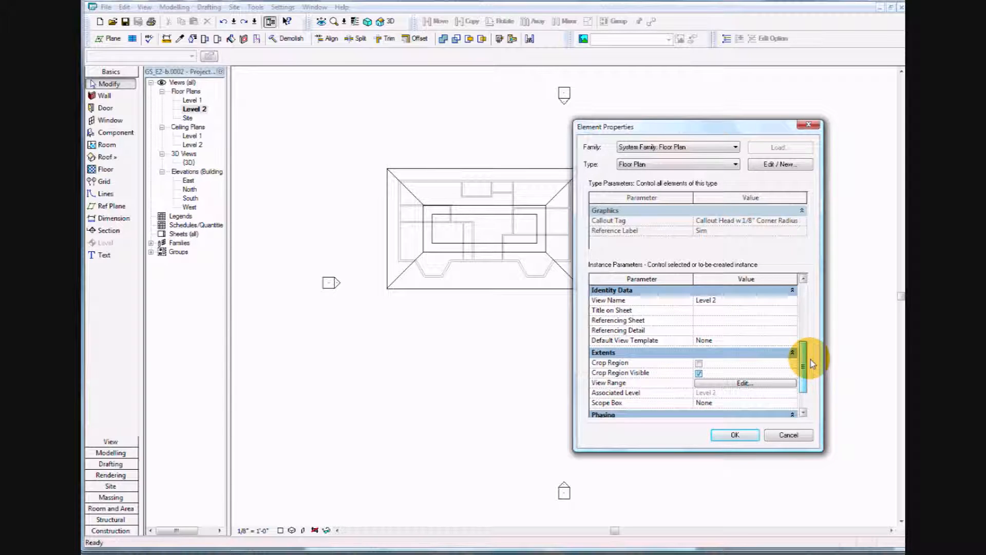
{"action": "left_click", "coordinate": [743, 385]}
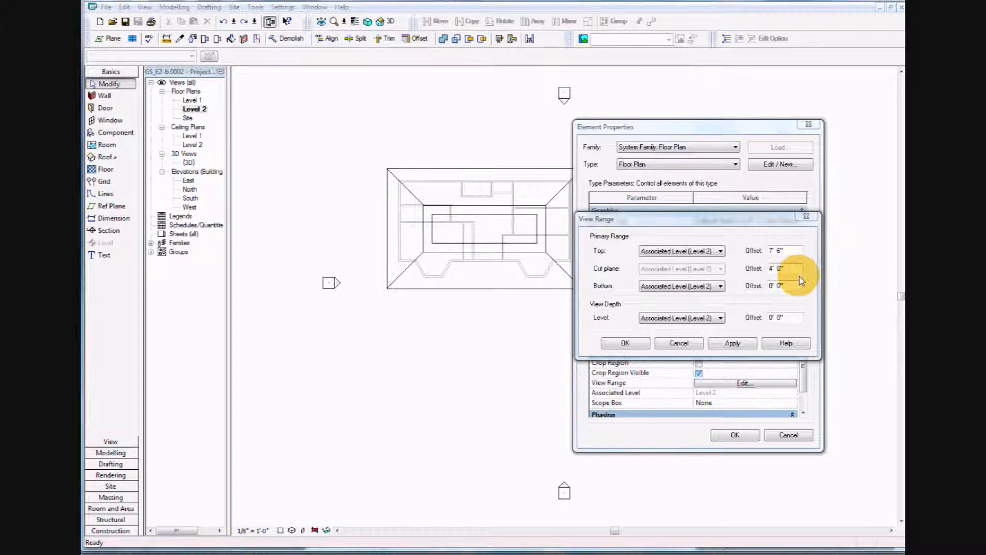
{"action": "double_click", "coordinate": [771, 267]}
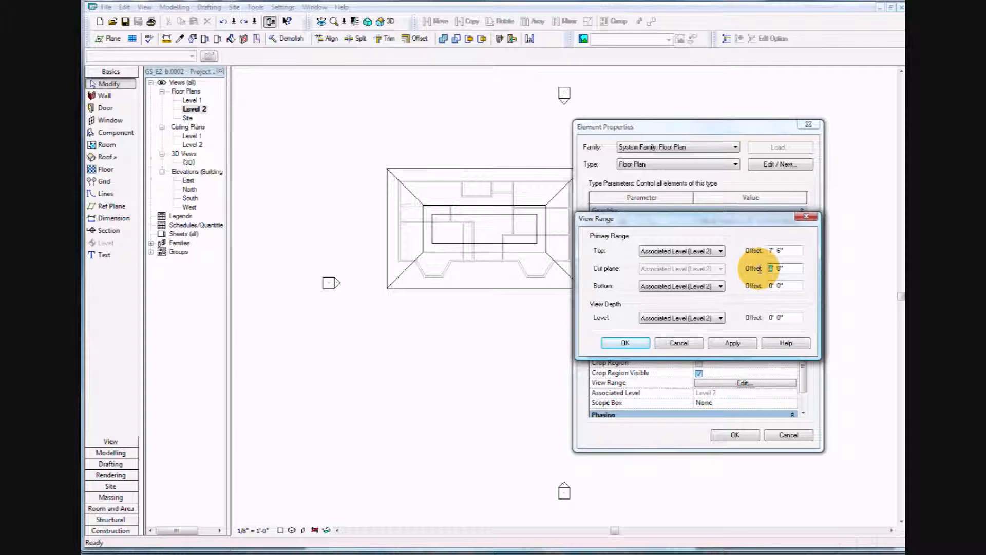
{"action": "type", "text": "7"}
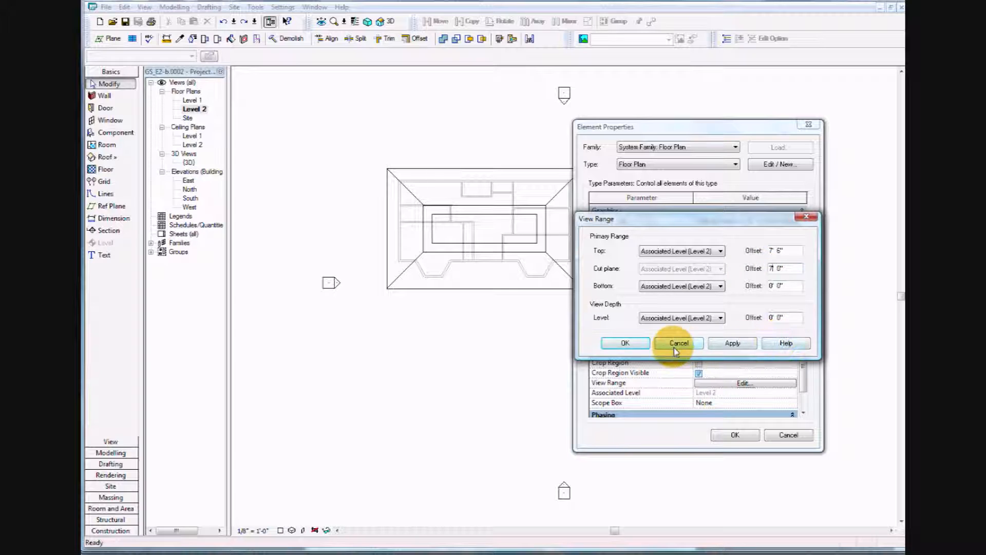
{"action": "left_click", "coordinate": [637, 346]}
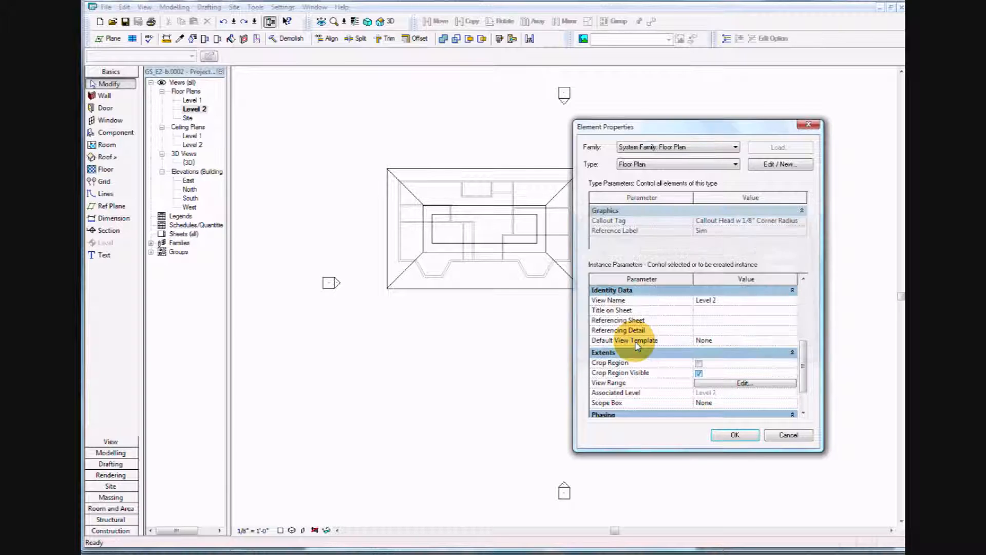
{"action": "left_click", "coordinate": [735, 435]}
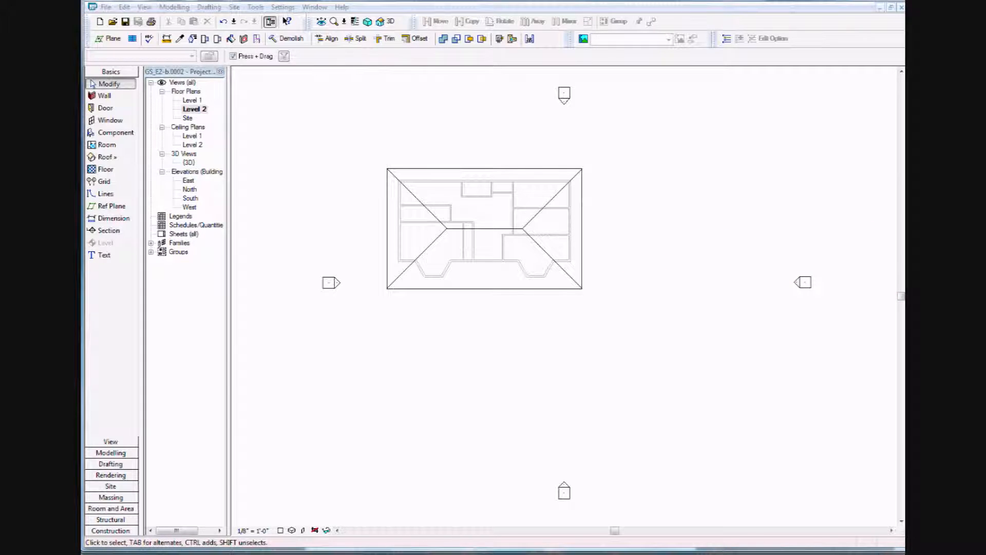
Step: Rename the Level 2 floor plan to Roof, and rename the corresponding level and views as well
{"action": "right_click", "coordinate": [192, 110]}
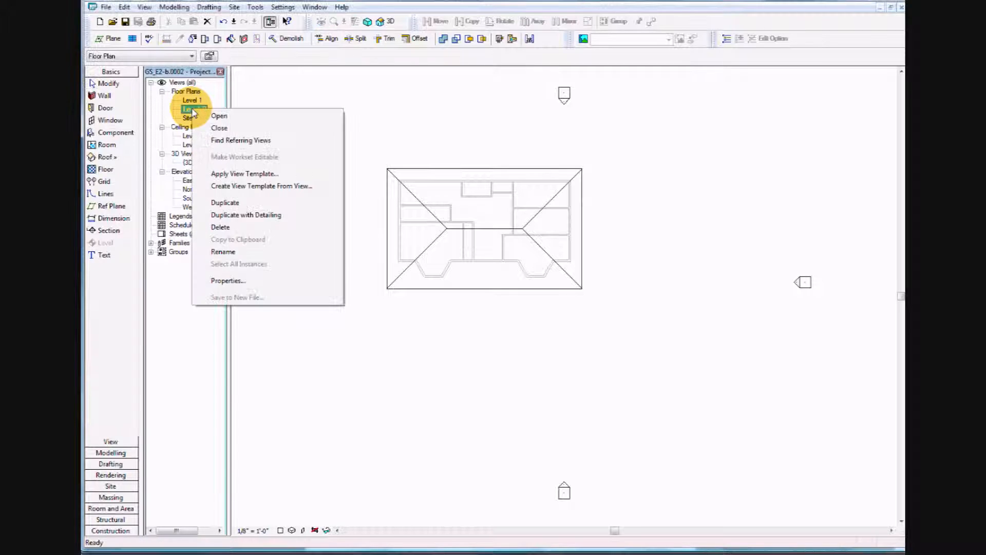
{"action": "left_click", "coordinate": [251, 254]}
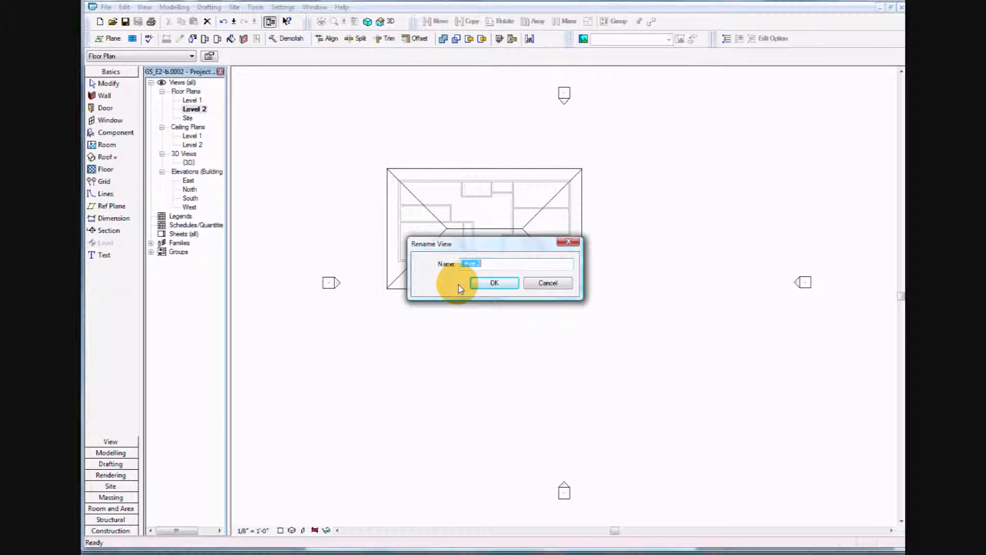
{"action": "type", "text": "Roof"}
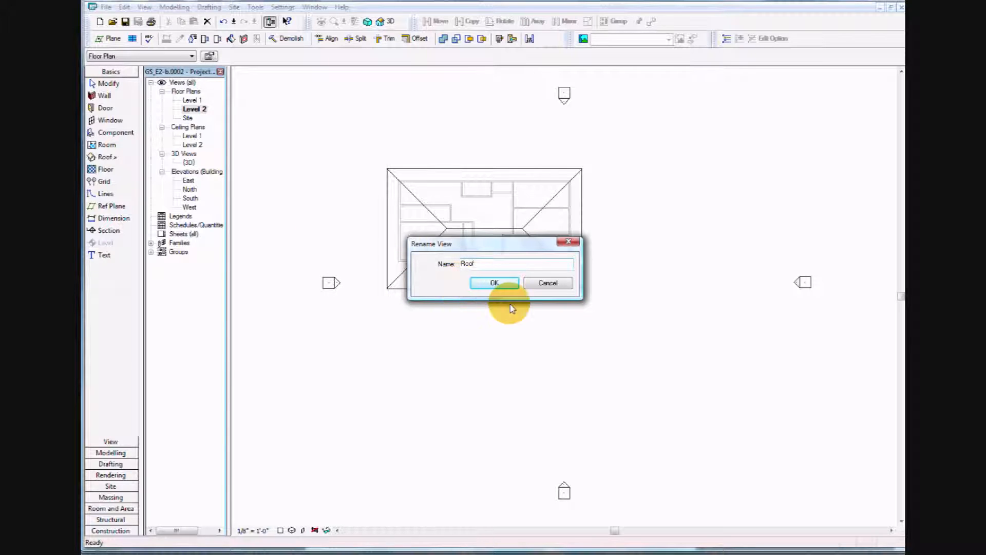
{"action": "left_click", "coordinate": [495, 283]}
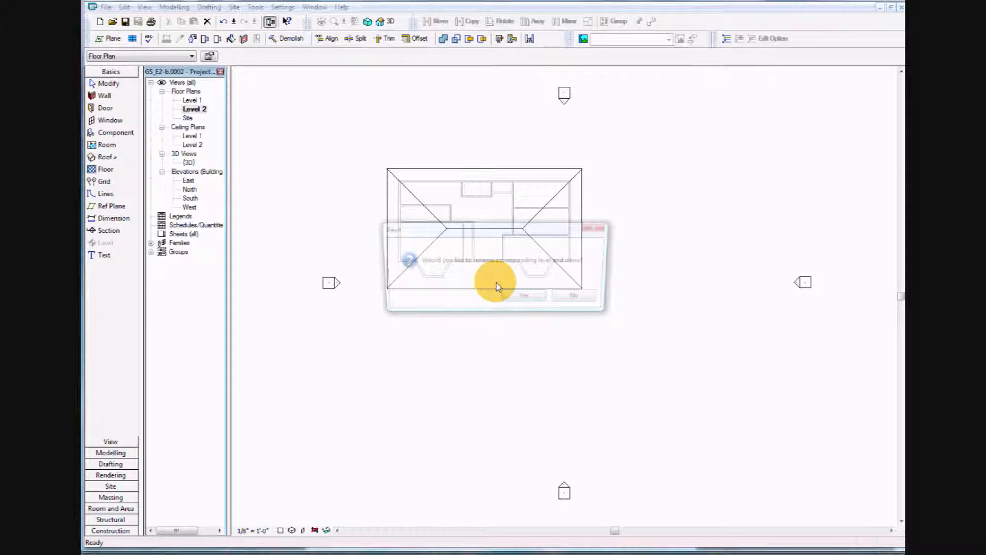
{"action": "left_click", "coordinate": [534, 301]}
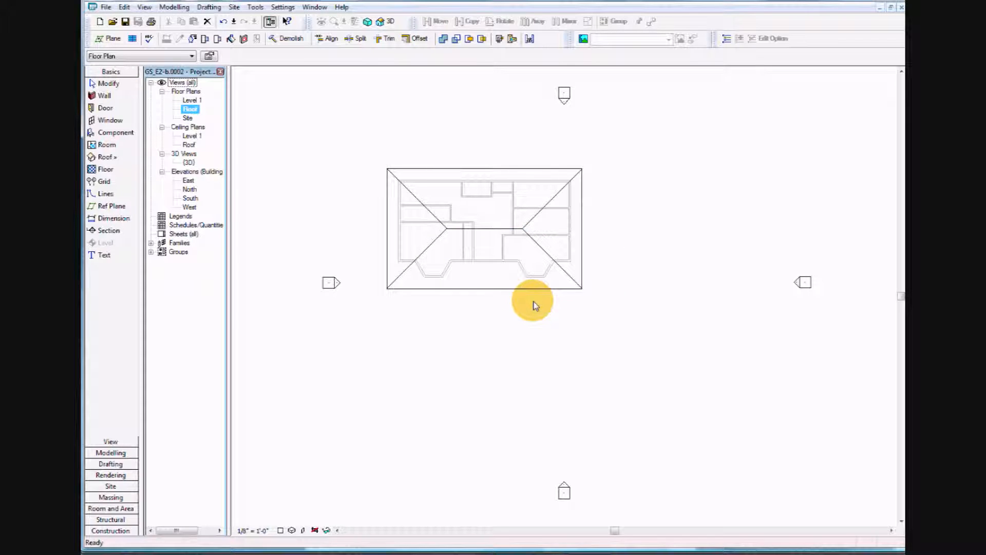